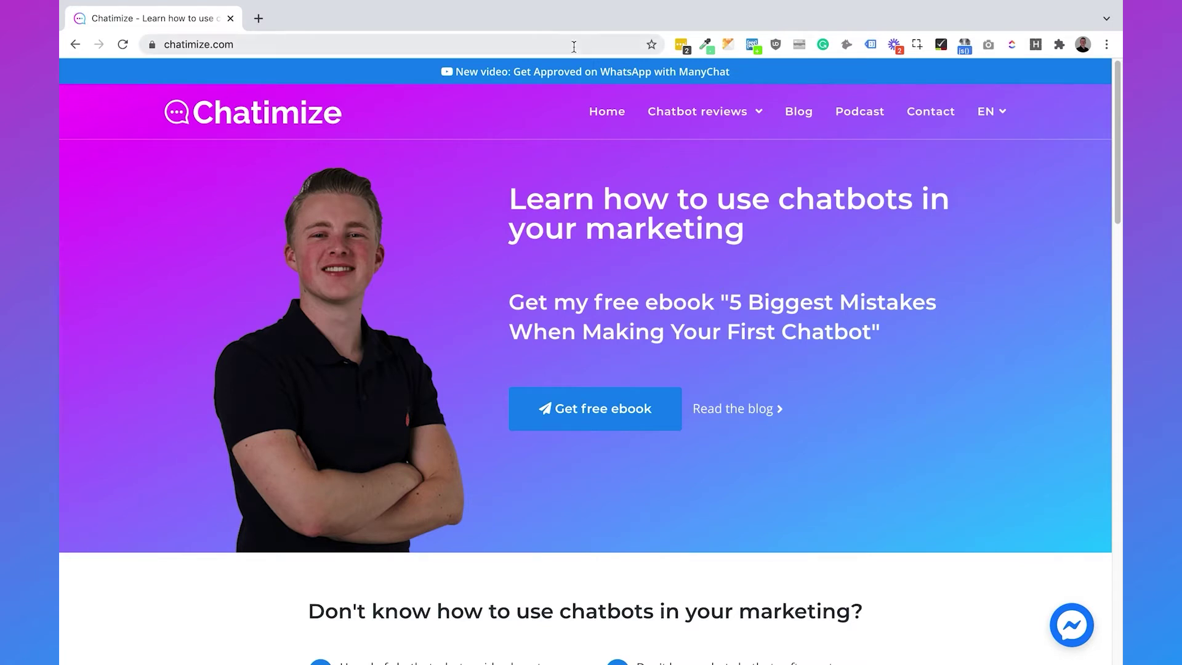
Load chatimize.com/mc/ and sign in to ManyChat with Facebook.
{"action": "left_click", "coordinate": [548, 43]}
{"action": "type", "text": "chatimize.com/mc/"}
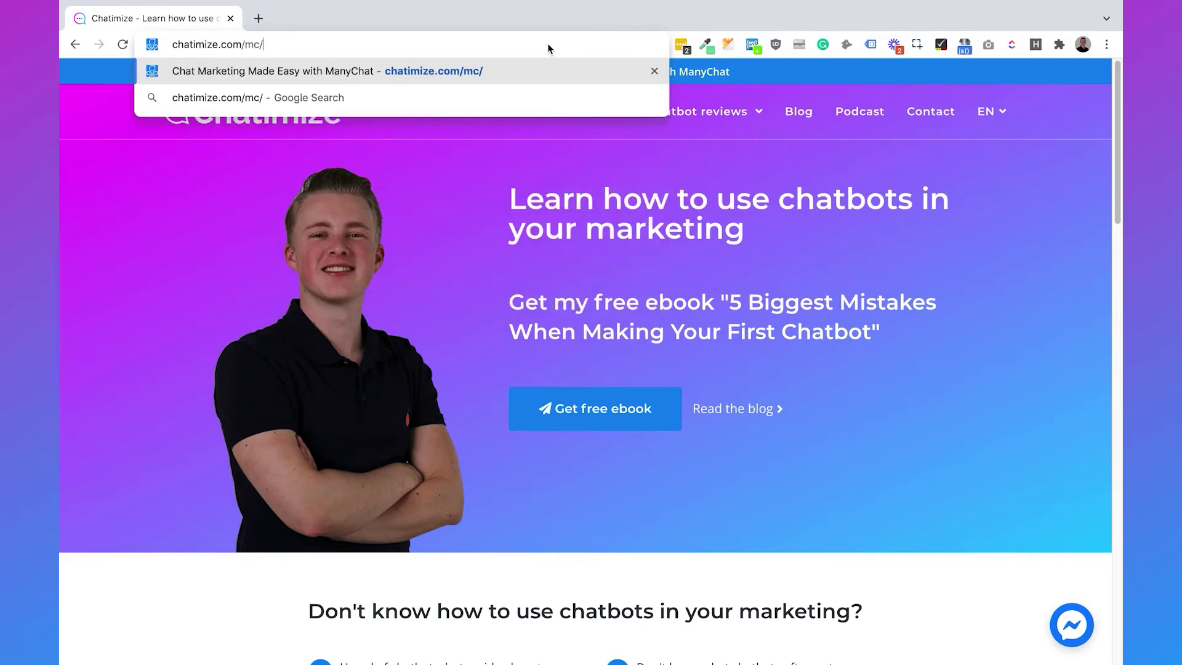
{"action": "key", "text": "Return"}
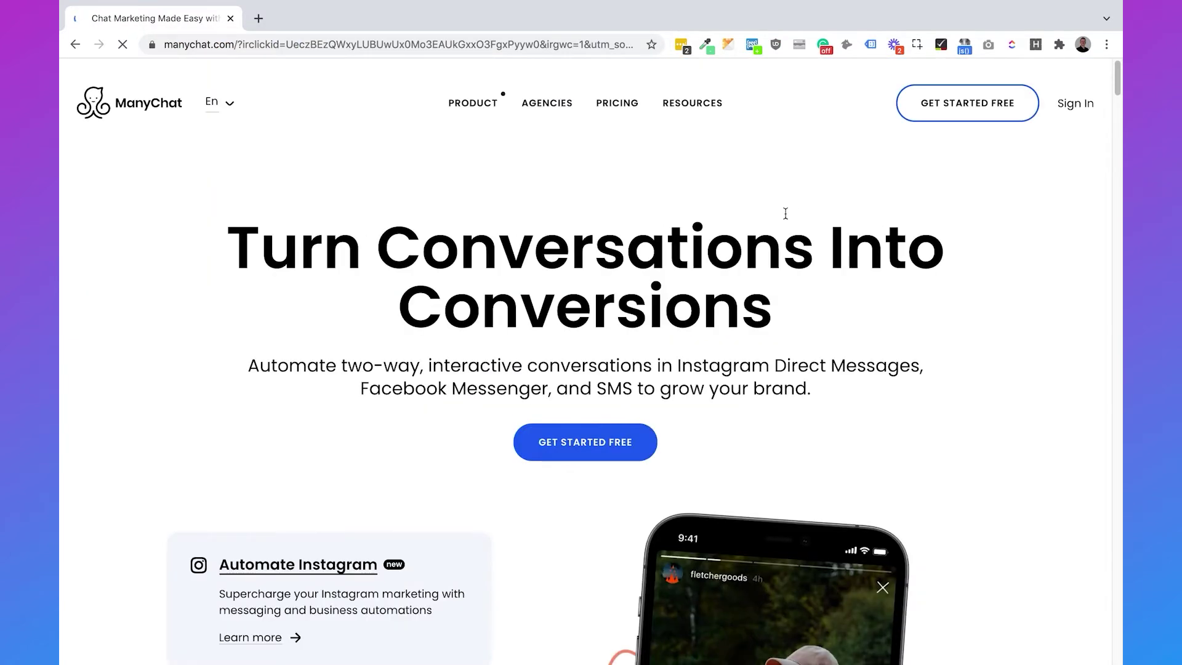
{"action": "left_click", "coordinate": [956, 115]}
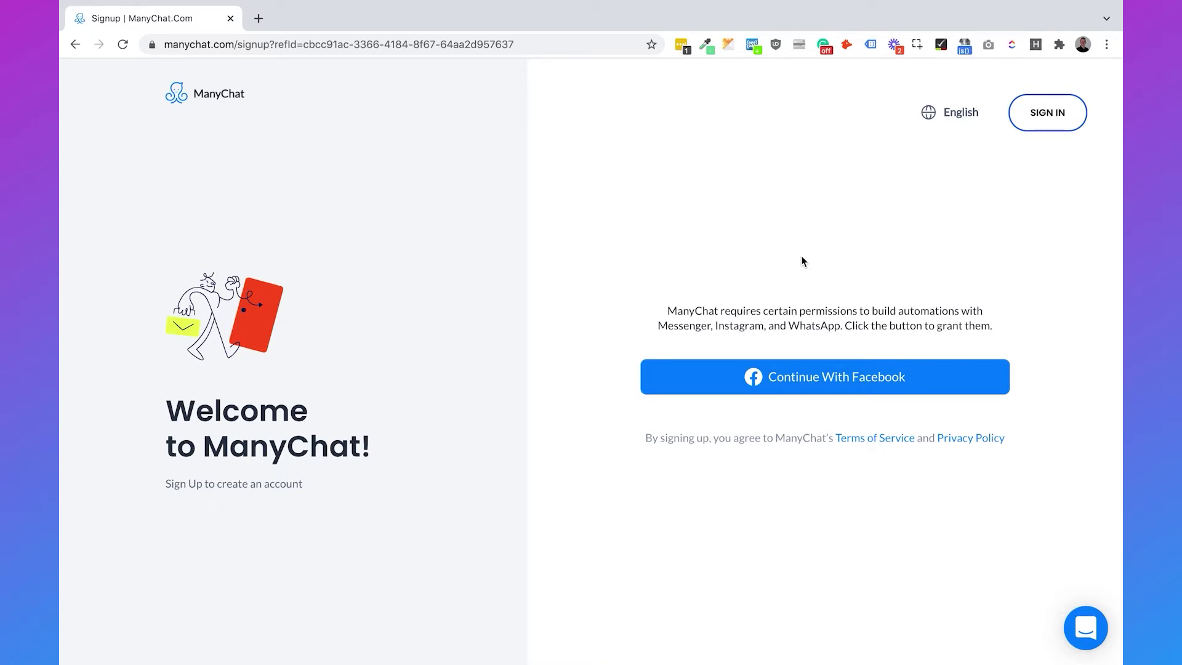
{"action": "left_click", "coordinate": [1054, 114]}
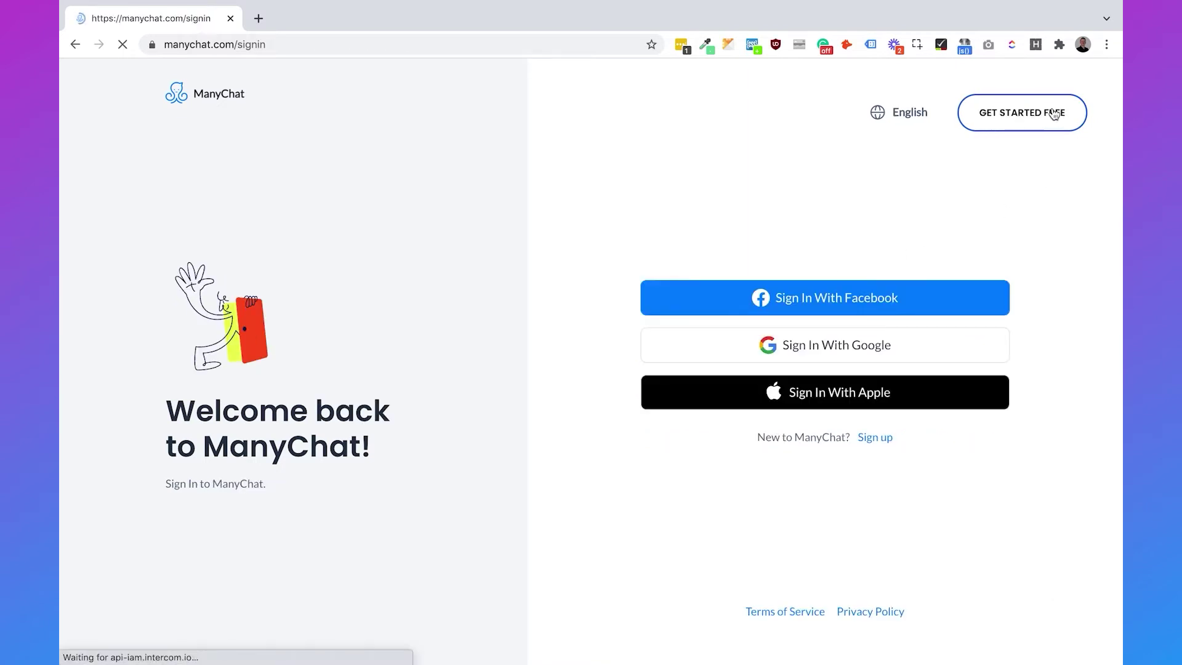
{"action": "left_click", "coordinate": [818, 304]}
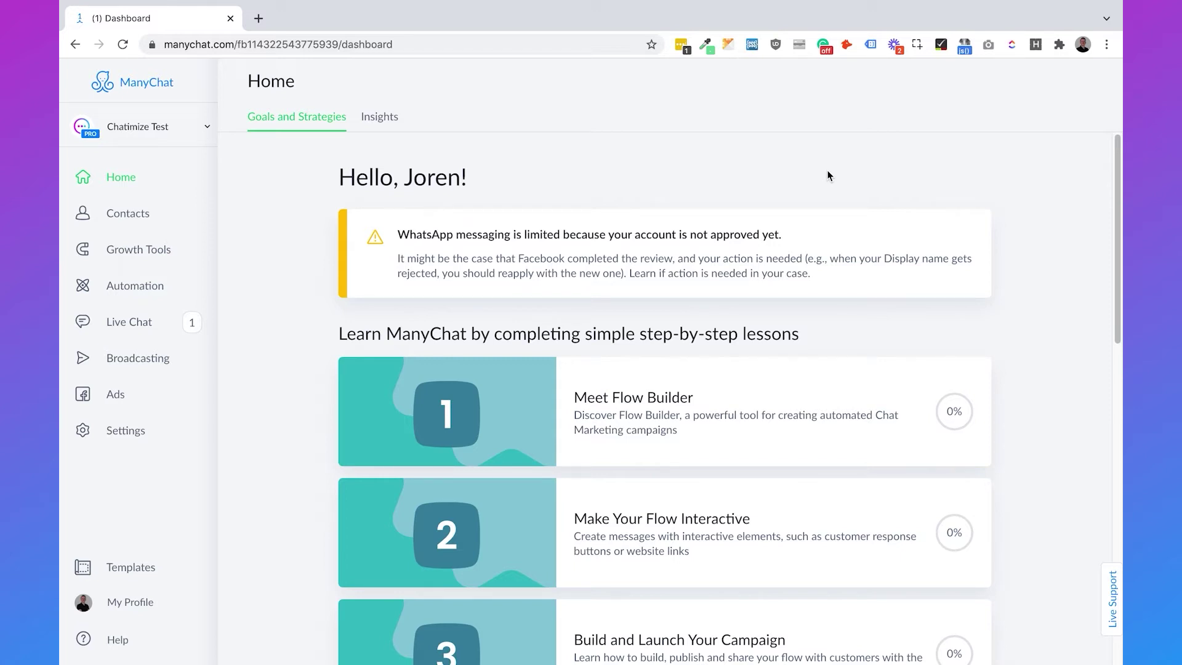
In a new tab, find and open the Chatimize Test page on facebook.com.
{"action": "left_click", "coordinate": [259, 18]}
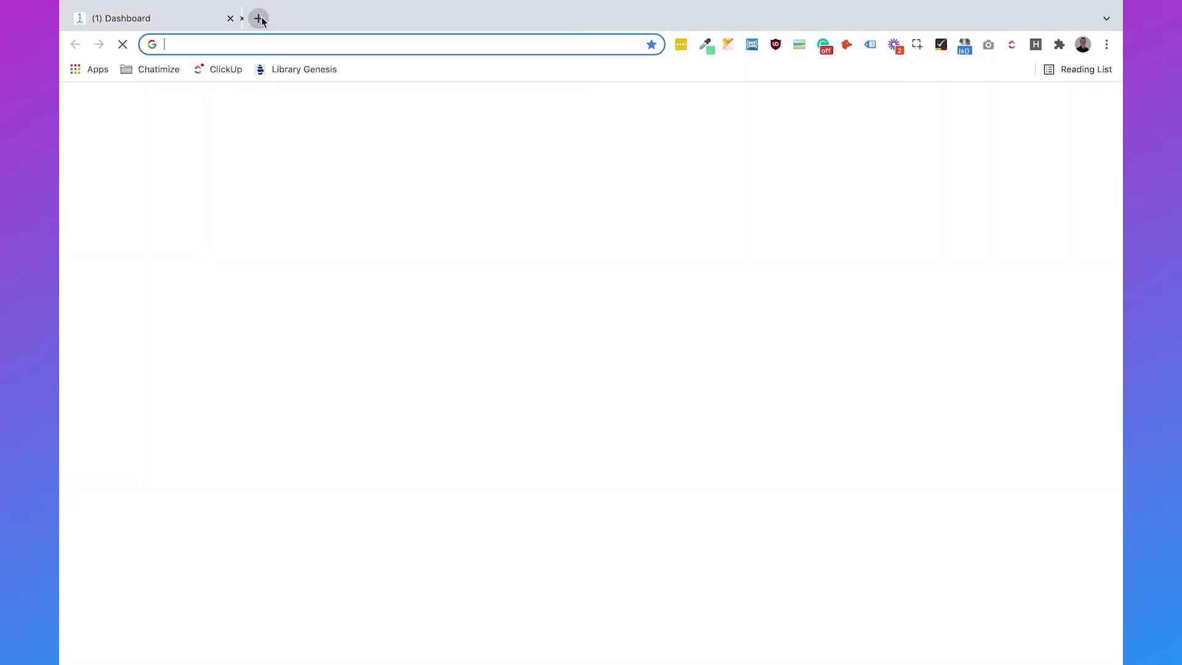
{"action": "type", "text": "facebook.com"}
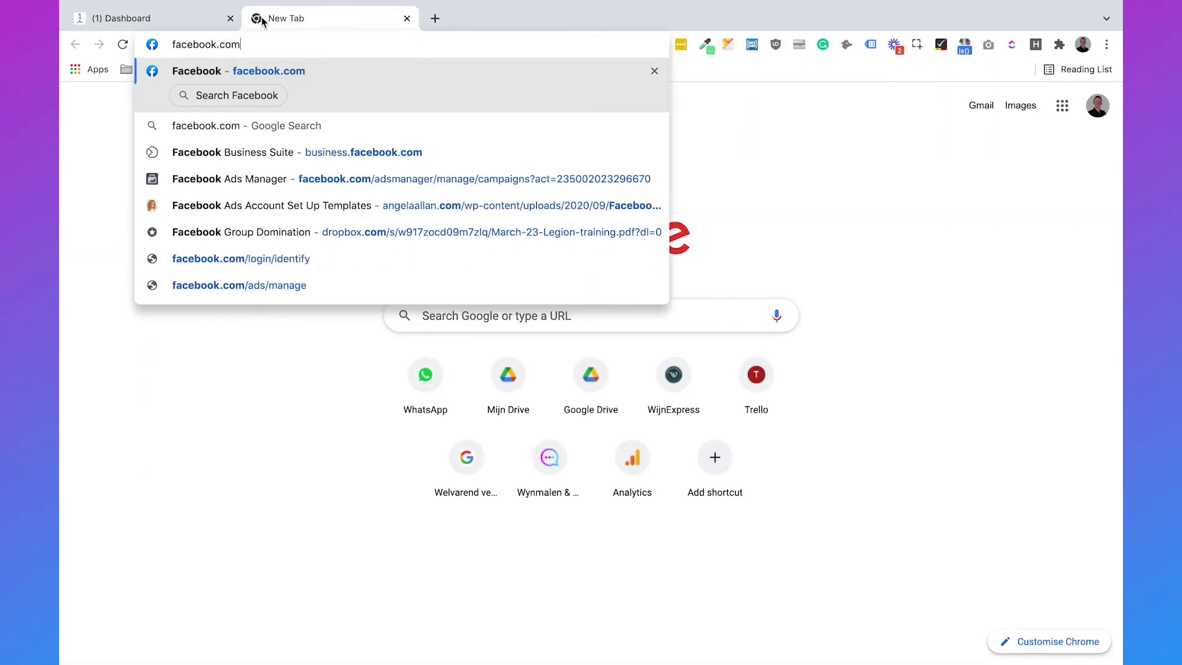
{"action": "key", "text": "Return"}
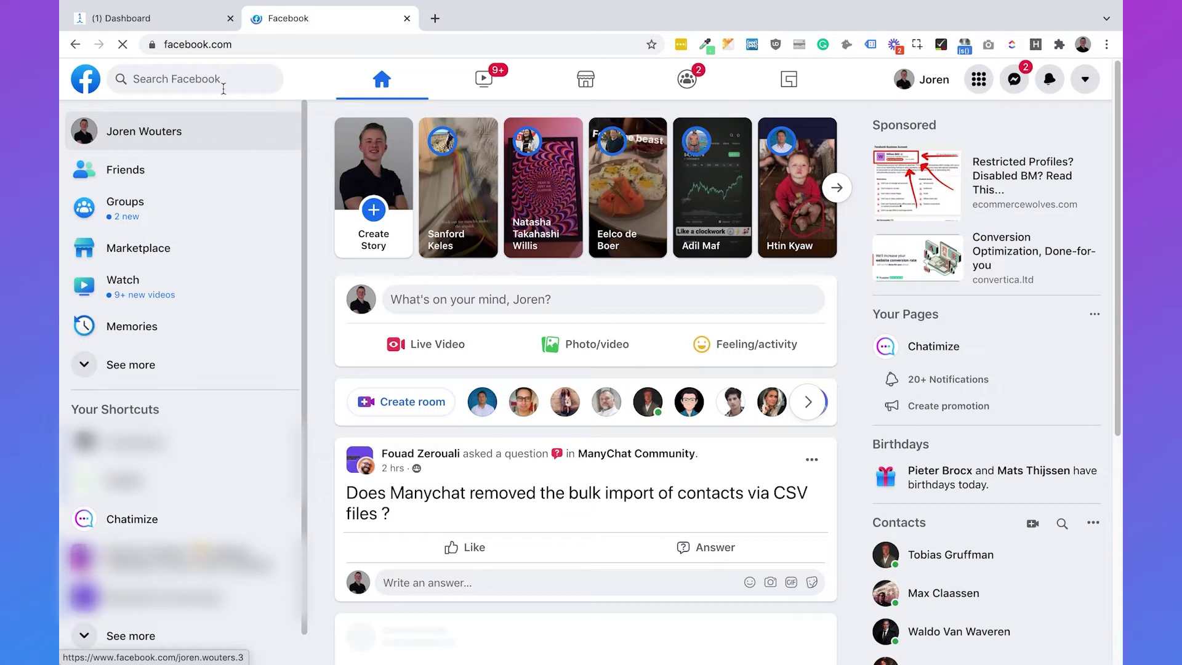
{"action": "left_click", "coordinate": [217, 80]}
{"action": "type", "text": "chatimize test"}
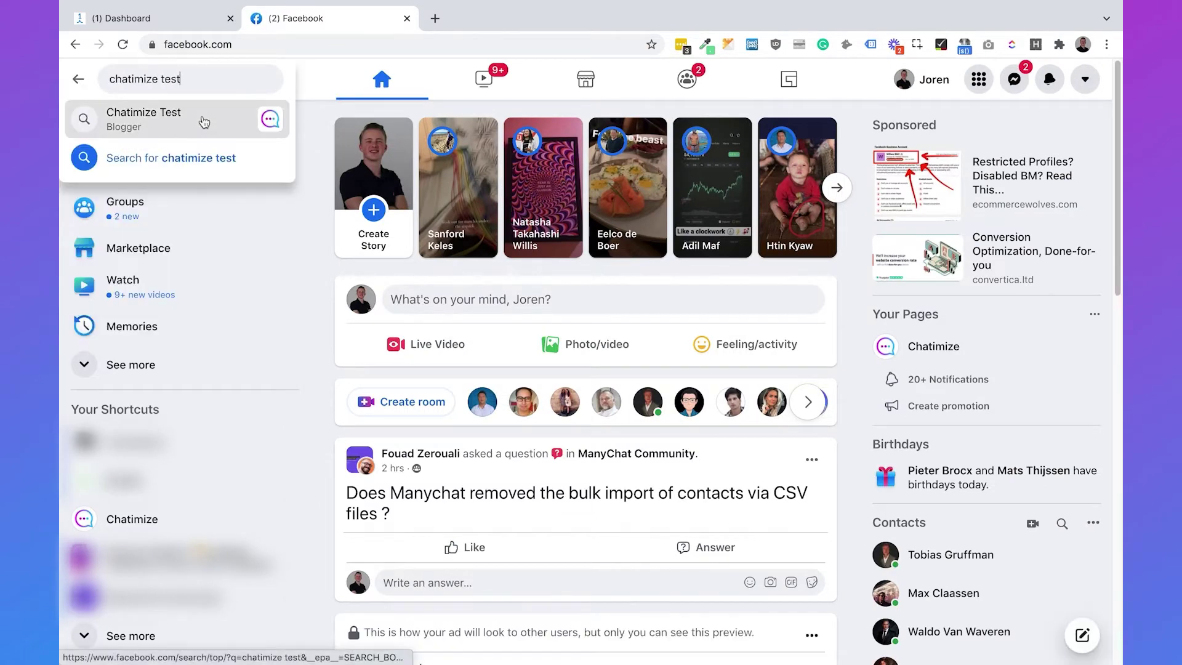
{"action": "key", "text": "Return"}
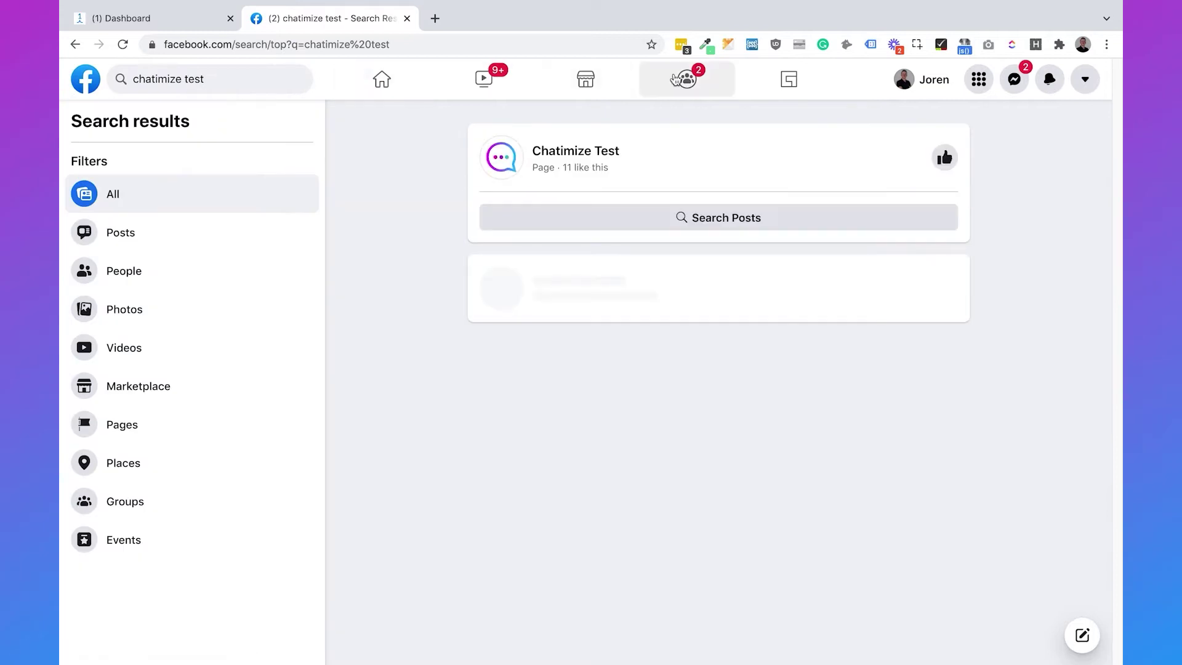
{"action": "left_click", "coordinate": [605, 157]}
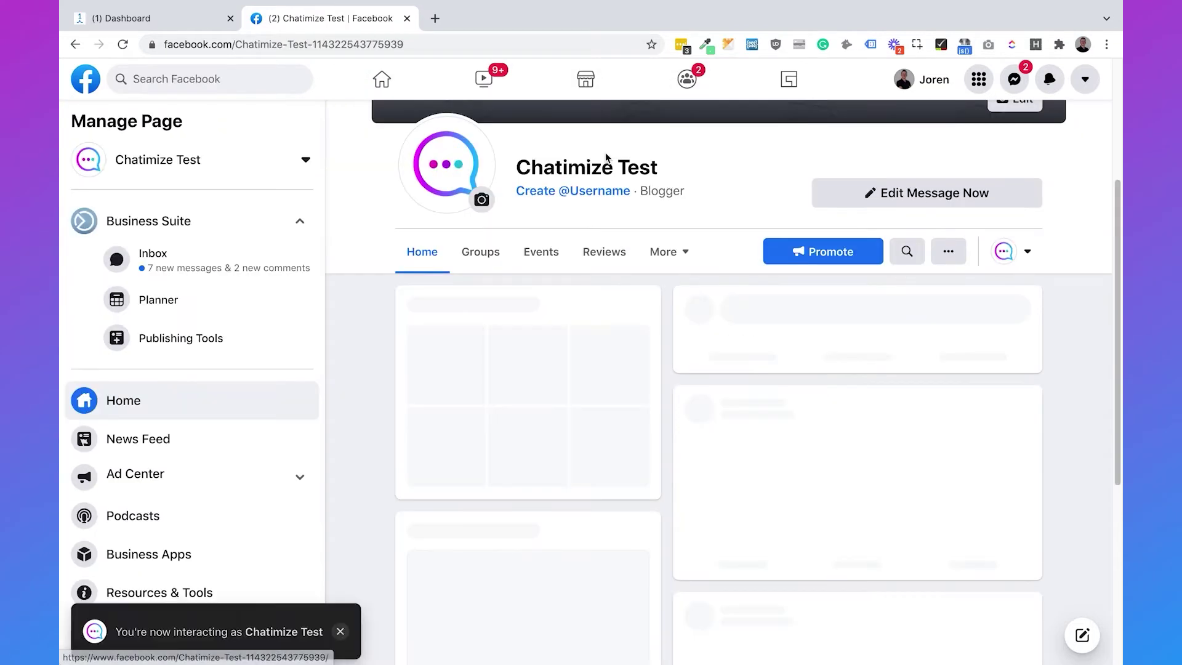
Check the connected Instagram account in the page's Settings > Instagram section.
{"action": "left_click", "coordinate": [340, 630]}
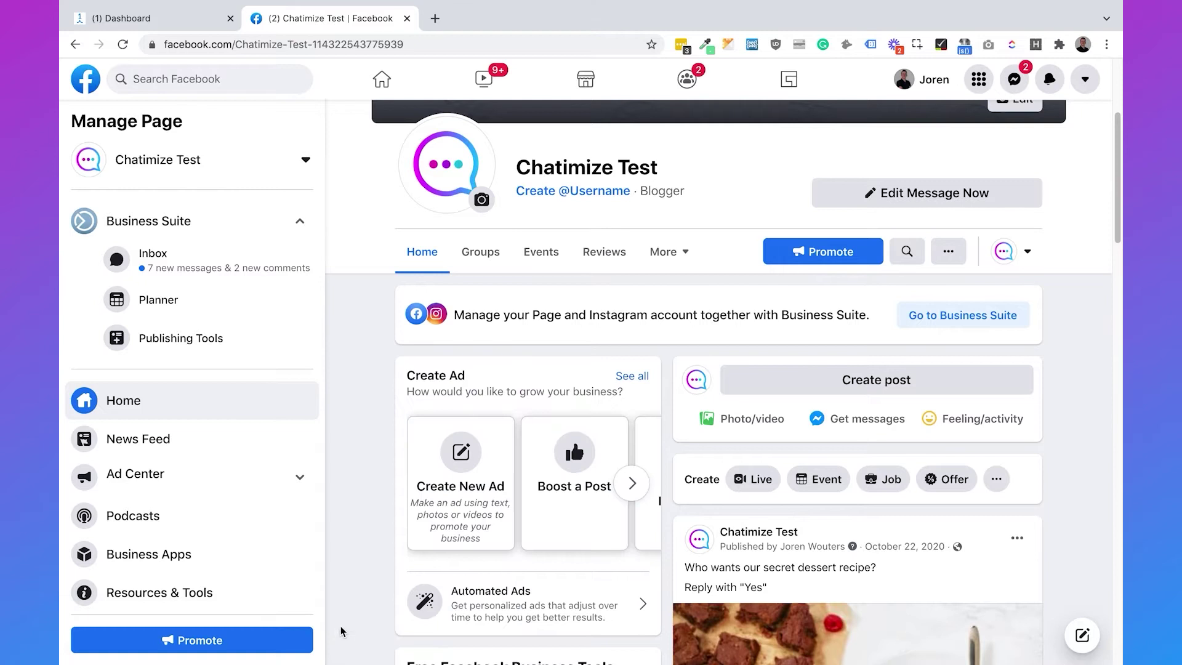
{"action": "scroll", "coordinate": [190, 484], "scroll_direction": "down", "scroll_amount": 3}
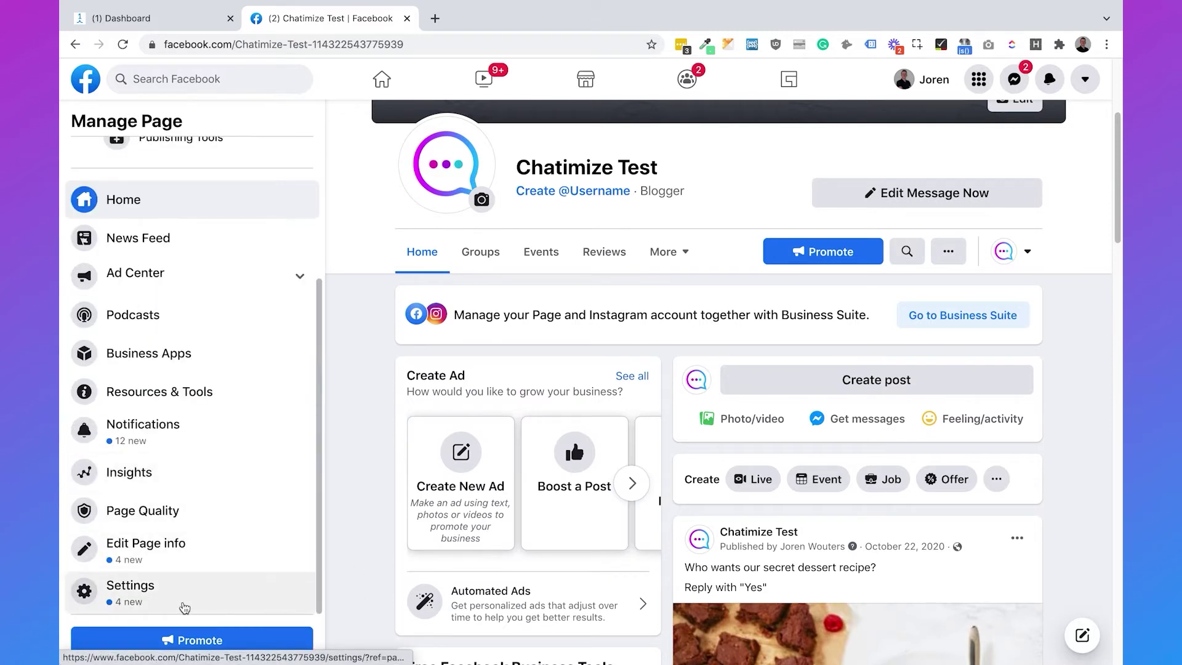
{"action": "left_click", "coordinate": [185, 608]}
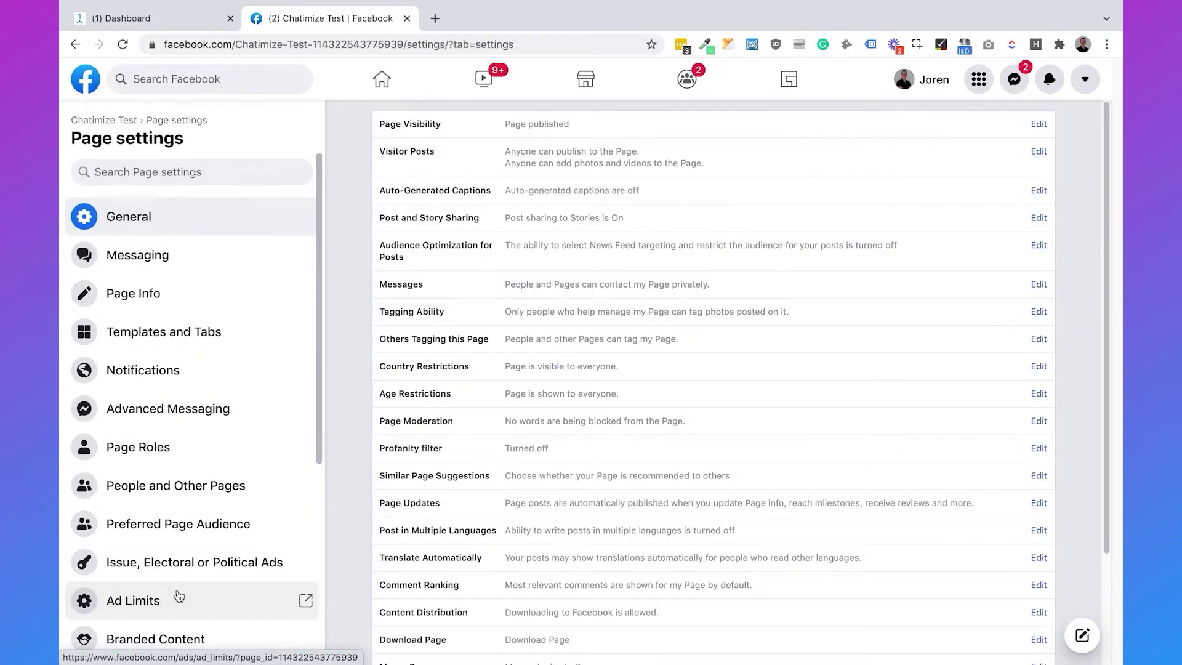
{"action": "scroll", "coordinate": [256, 443], "scroll_direction": "down", "scroll_amount": 4}
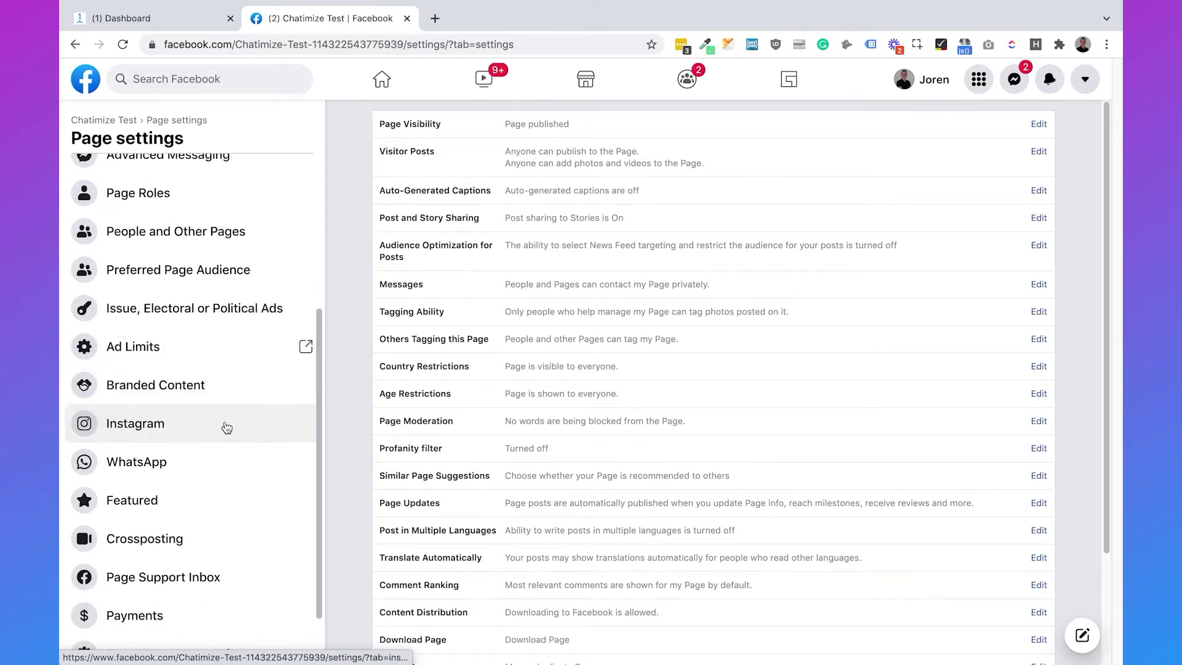
{"action": "left_click", "coordinate": [227, 426]}
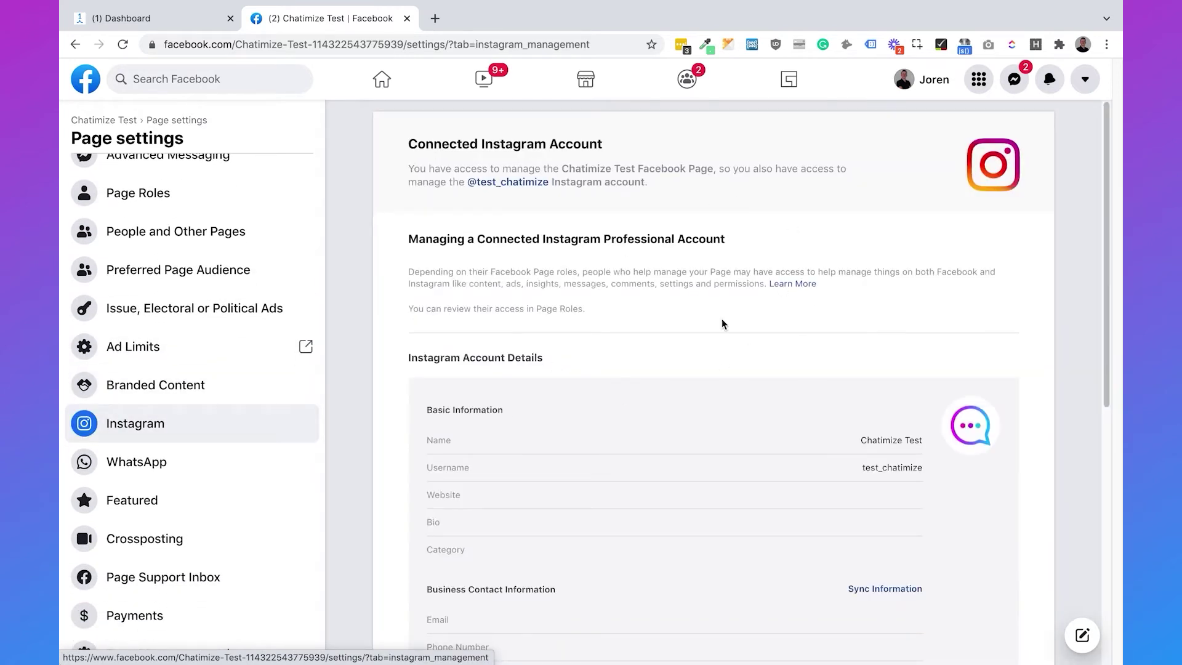
{"action": "double_click", "coordinate": [870, 469]}
{"action": "left_click", "coordinate": [865, 397]}
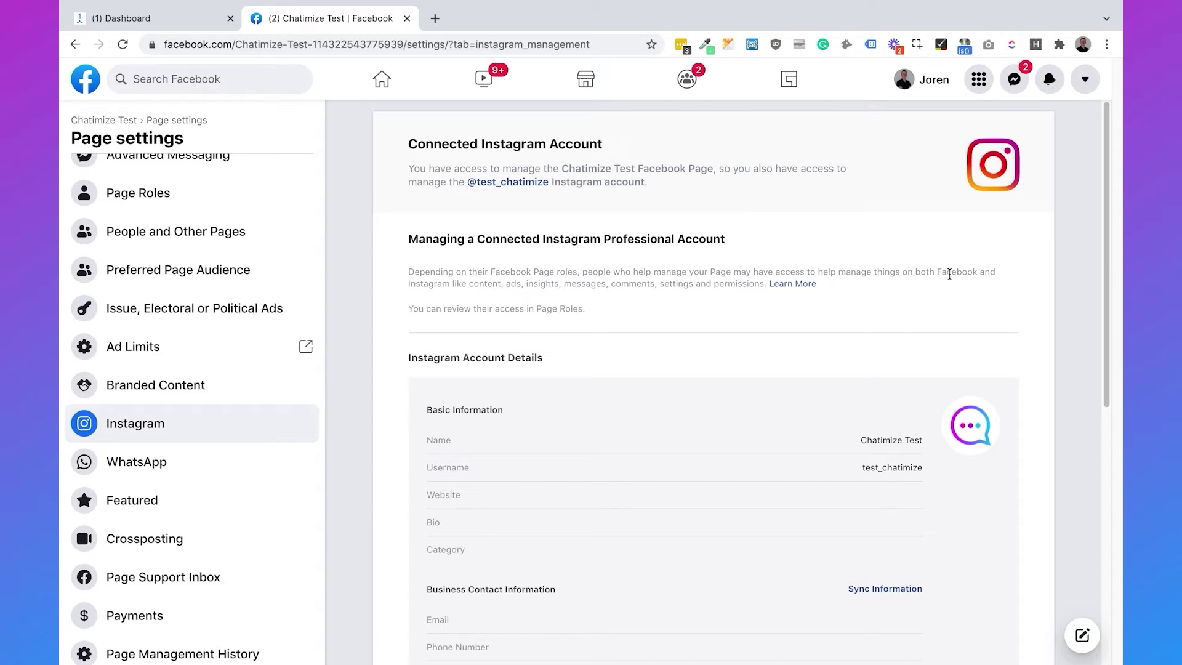
Connect Chatimize Test's Instagram through ManyChat's Settings > Instagram, skipping the first campaign setup.
{"action": "left_click", "coordinate": [151, 18]}
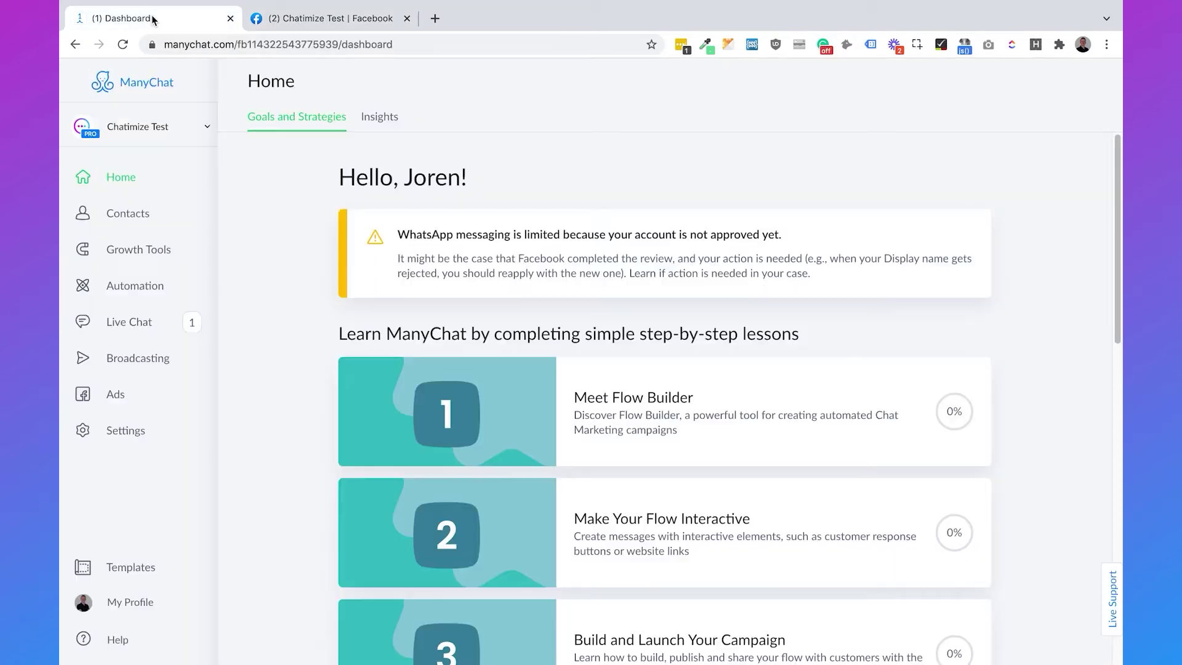
{"action": "left_click", "coordinate": [148, 430]}
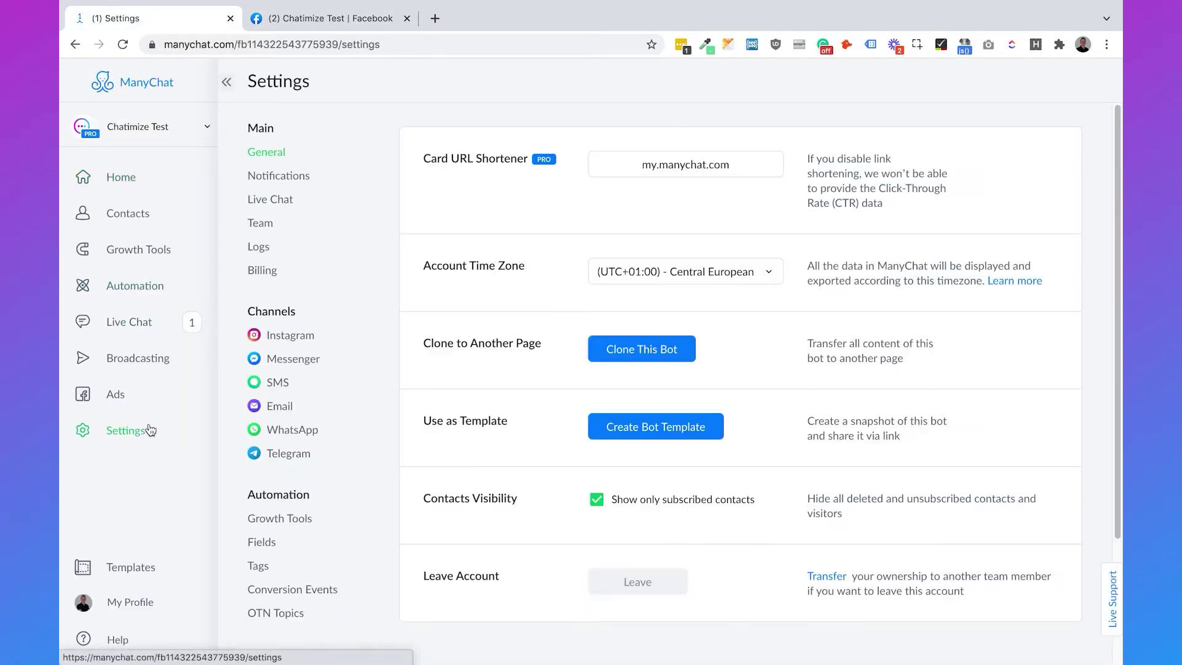
{"action": "left_click", "coordinate": [297, 337]}
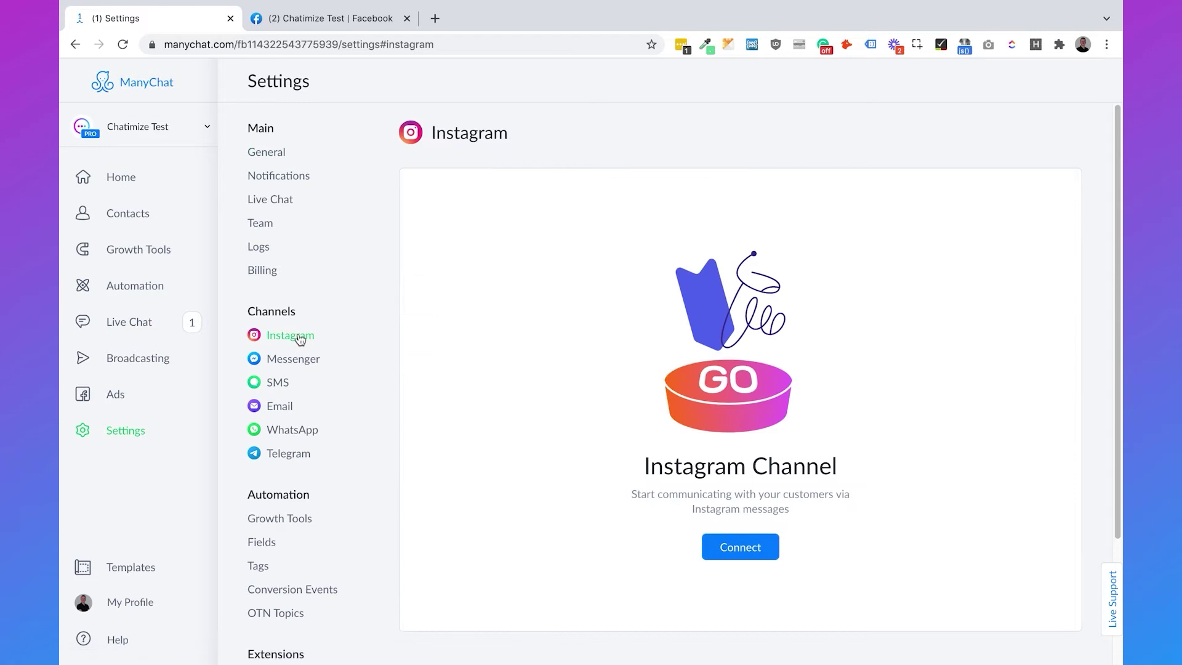
{"action": "left_click", "coordinate": [749, 547]}
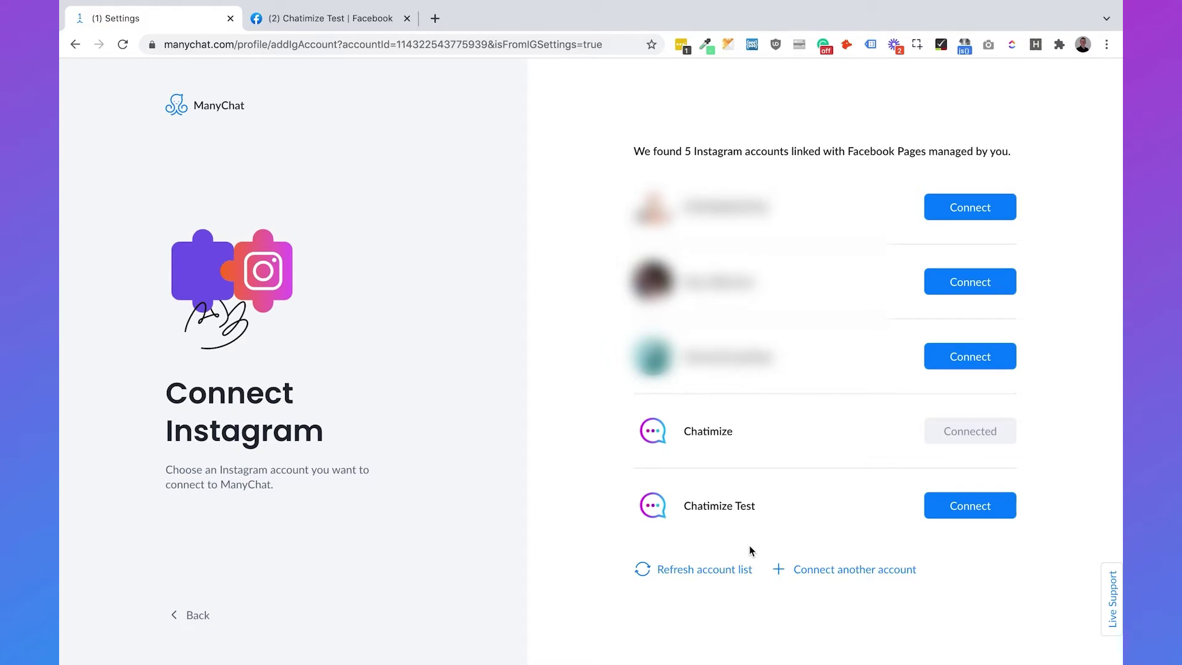
{"action": "left_click", "coordinate": [972, 514]}
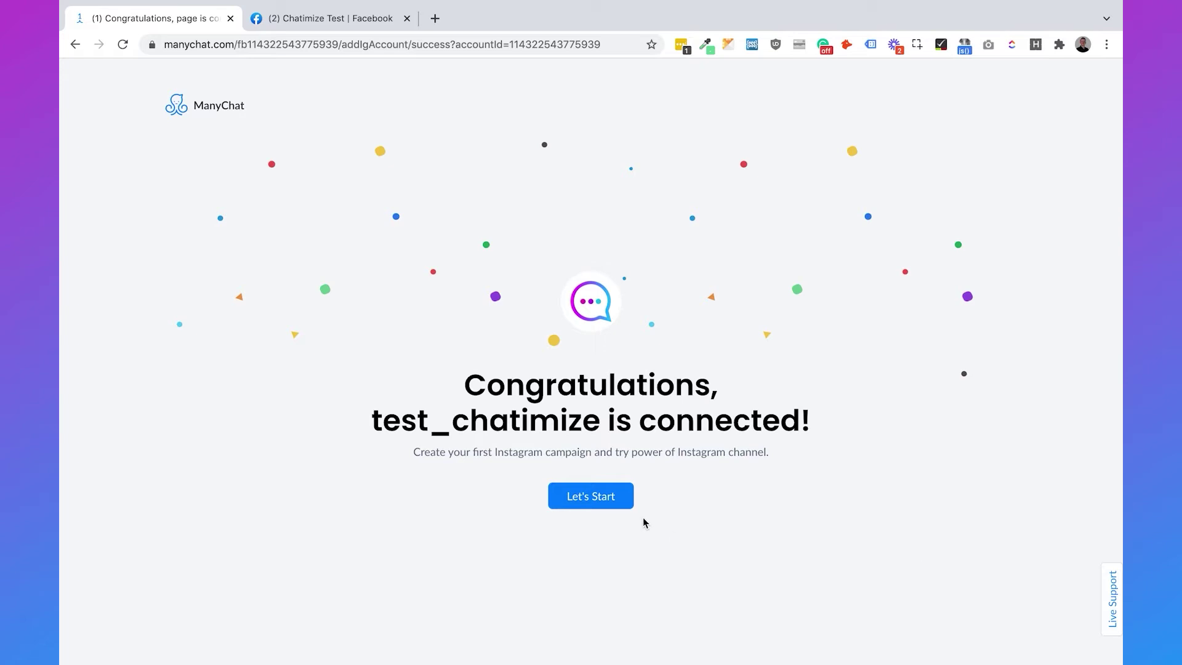
{"action": "left_click", "coordinate": [622, 502]}
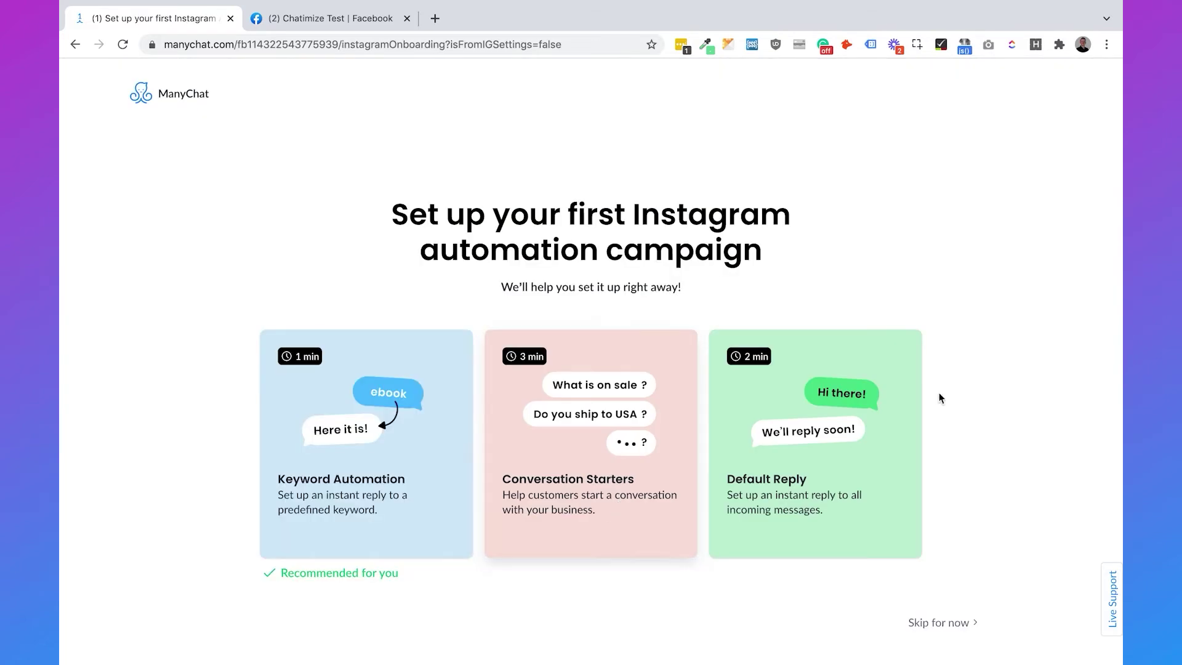
{"action": "left_click", "coordinate": [951, 624]}
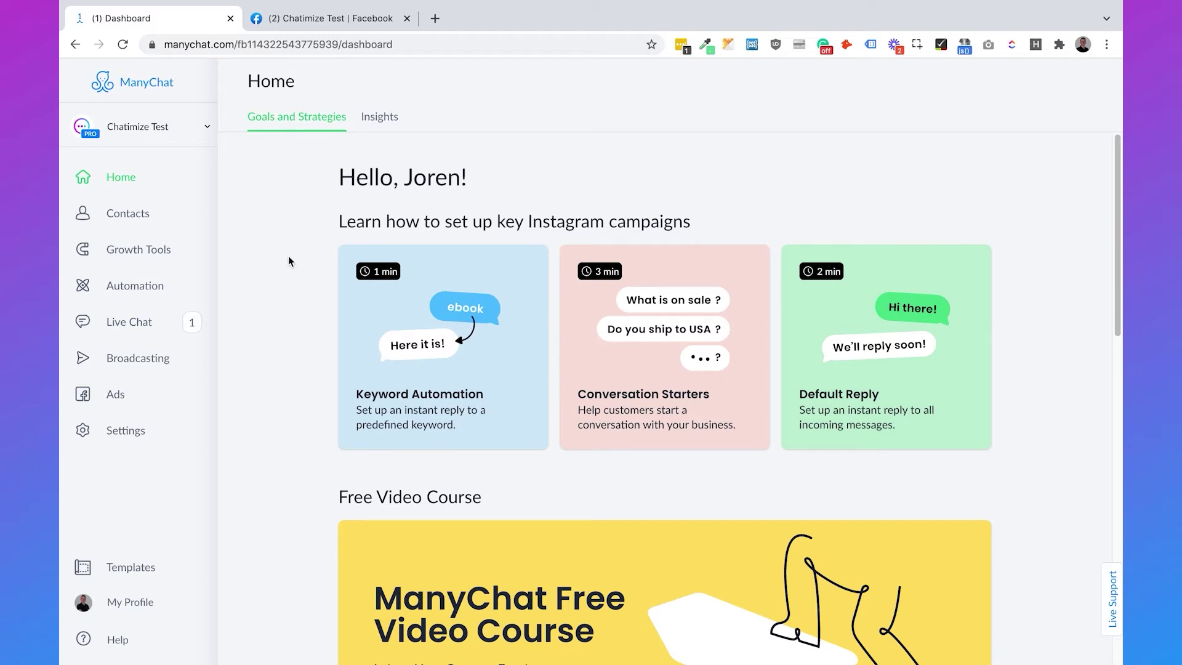
Create a blank flow and name it 'Instagram Story Replies'.
{"action": "left_click", "coordinate": [148, 294]}
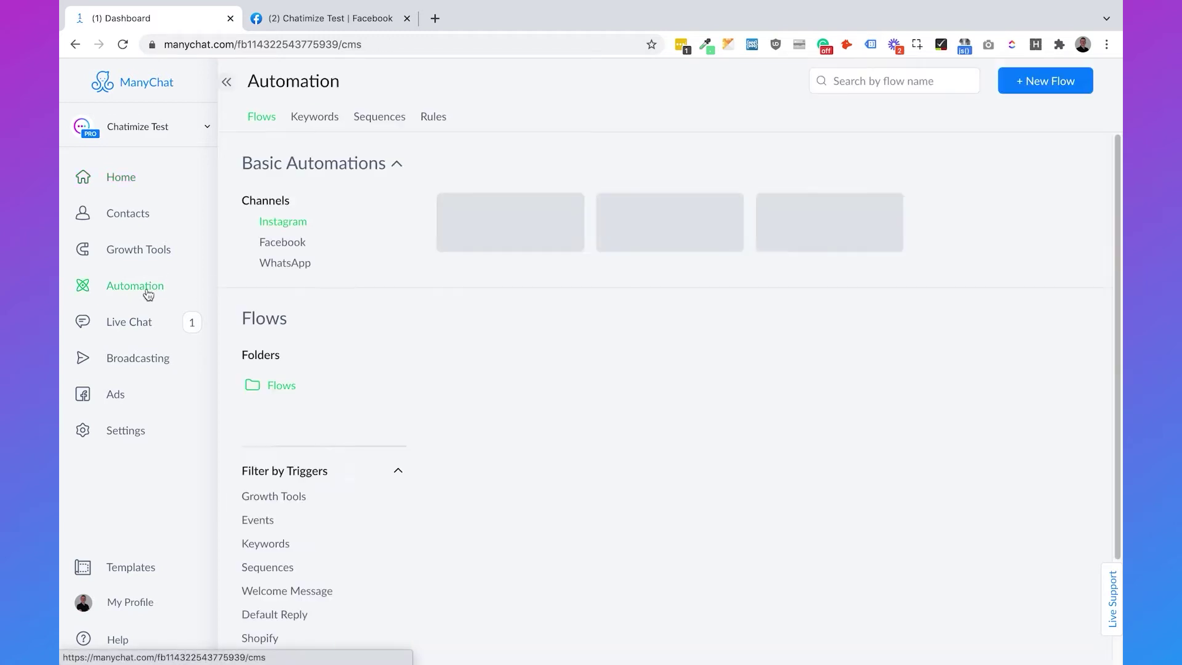
{"action": "left_click", "coordinate": [1042, 86]}
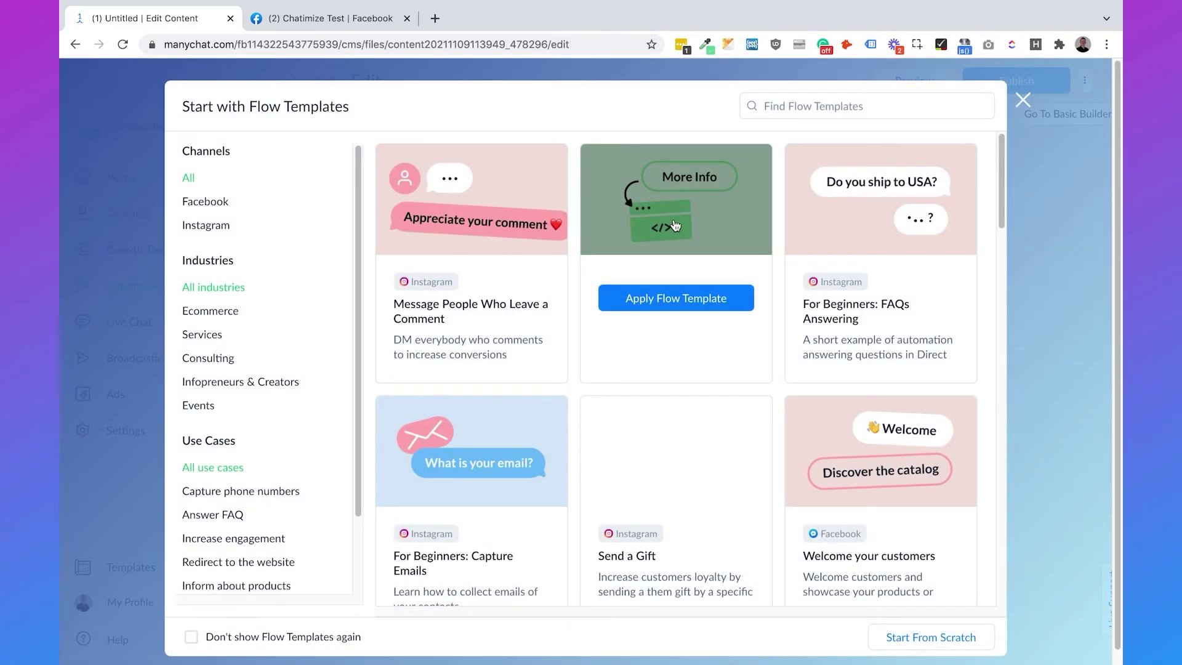
{"action": "left_click", "coordinate": [917, 638]}
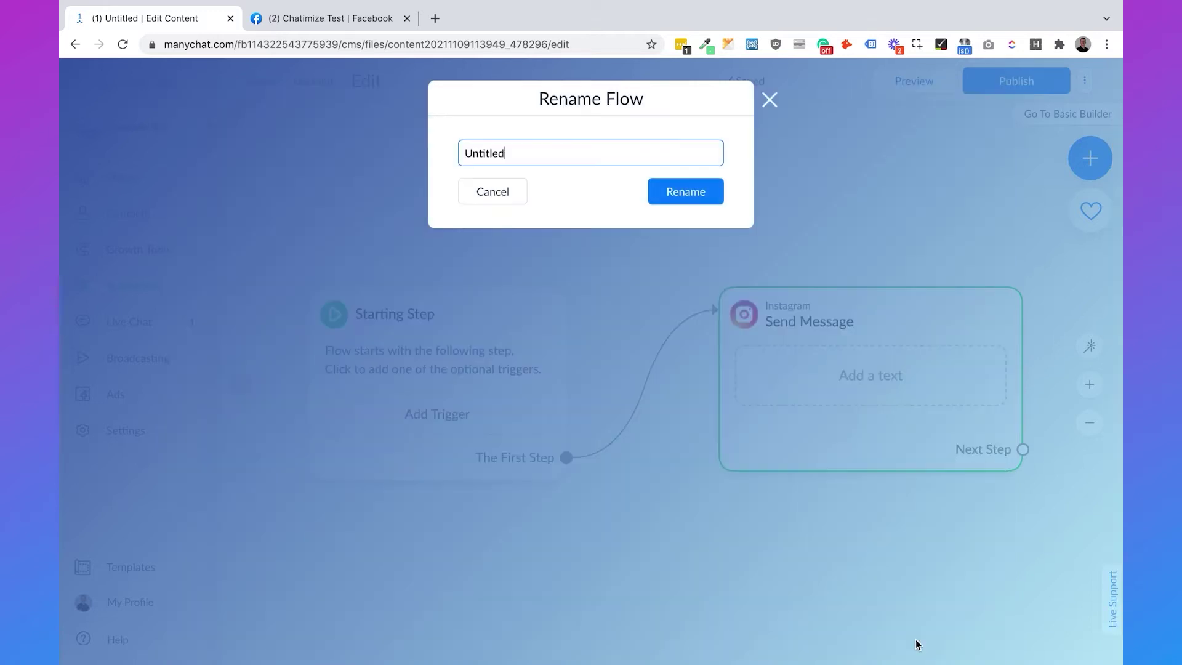
{"action": "key", "text": "ctrl+a"}
{"action": "type", "text": "Ins"}
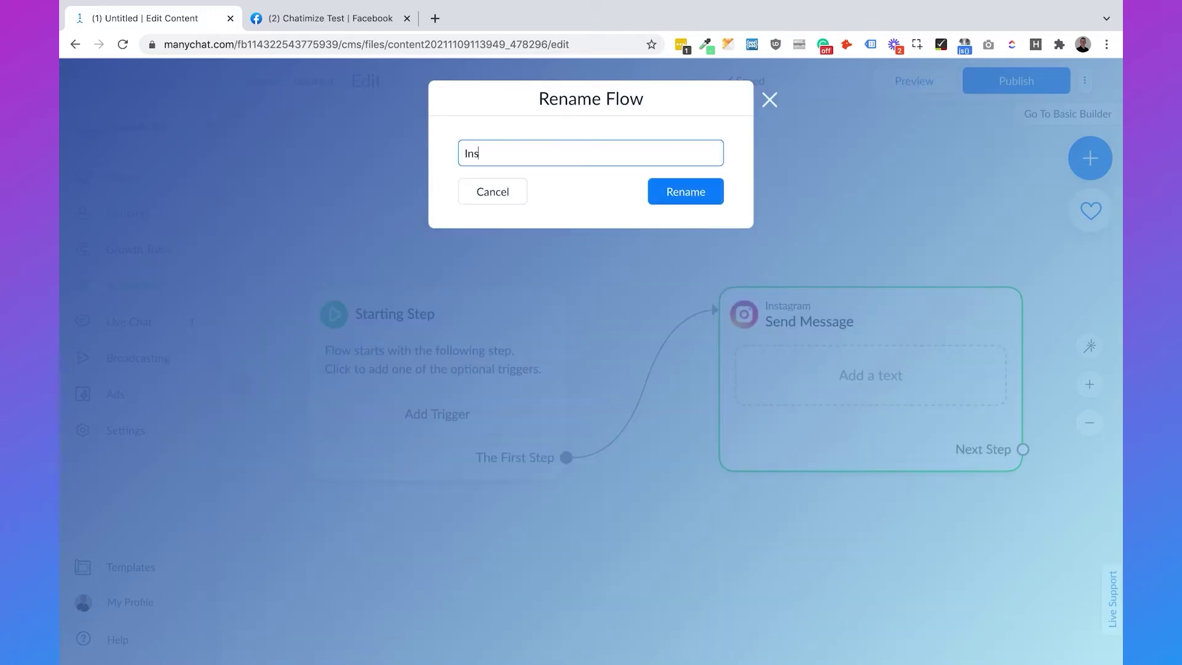
{"action": "type", "text": "tagram Story Replies"}
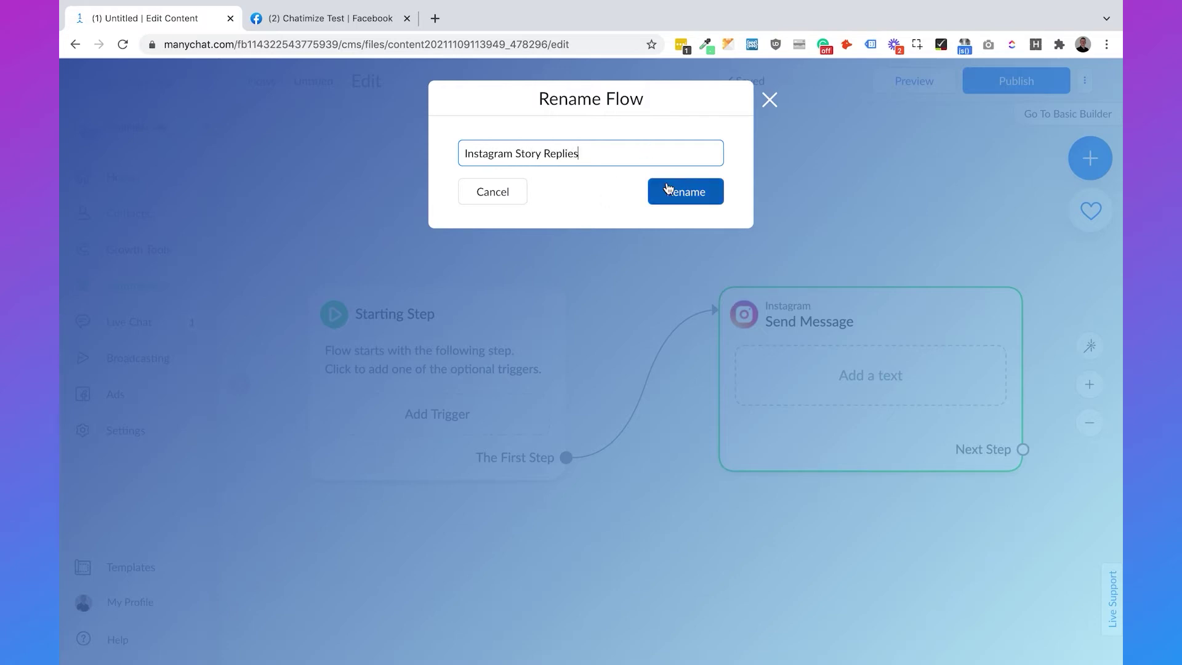
{"action": "left_click", "coordinate": [675, 190]}
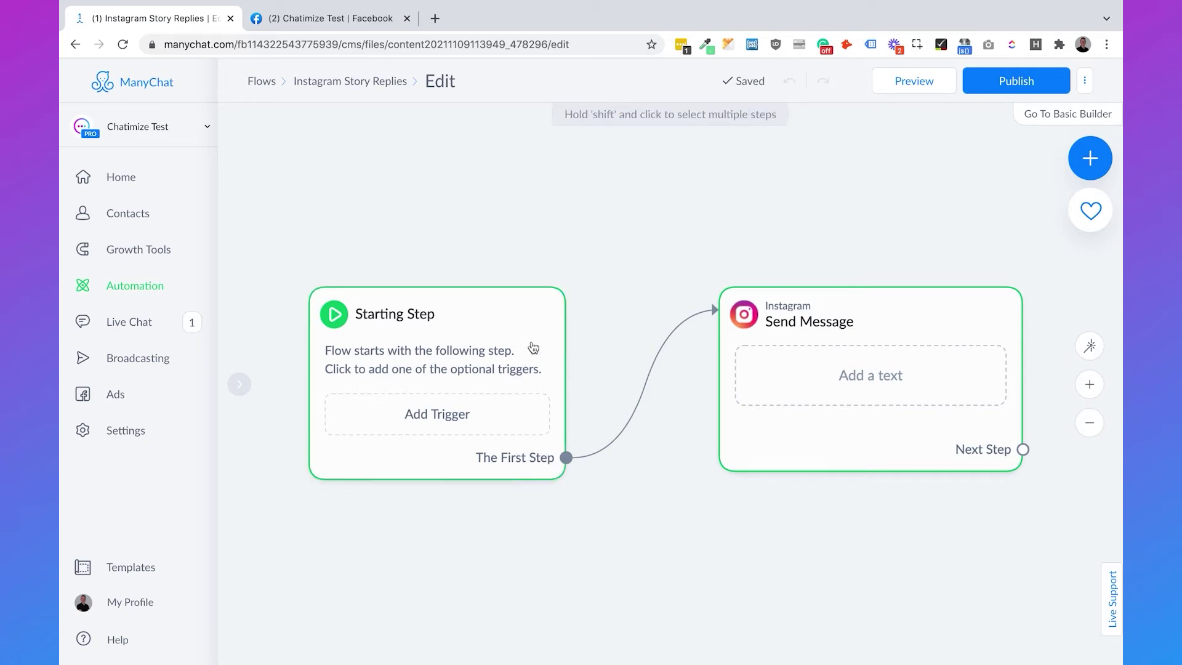
Add an Instagram Story Reply trigger set to All Stories.
{"action": "left_click", "coordinate": [447, 419]}
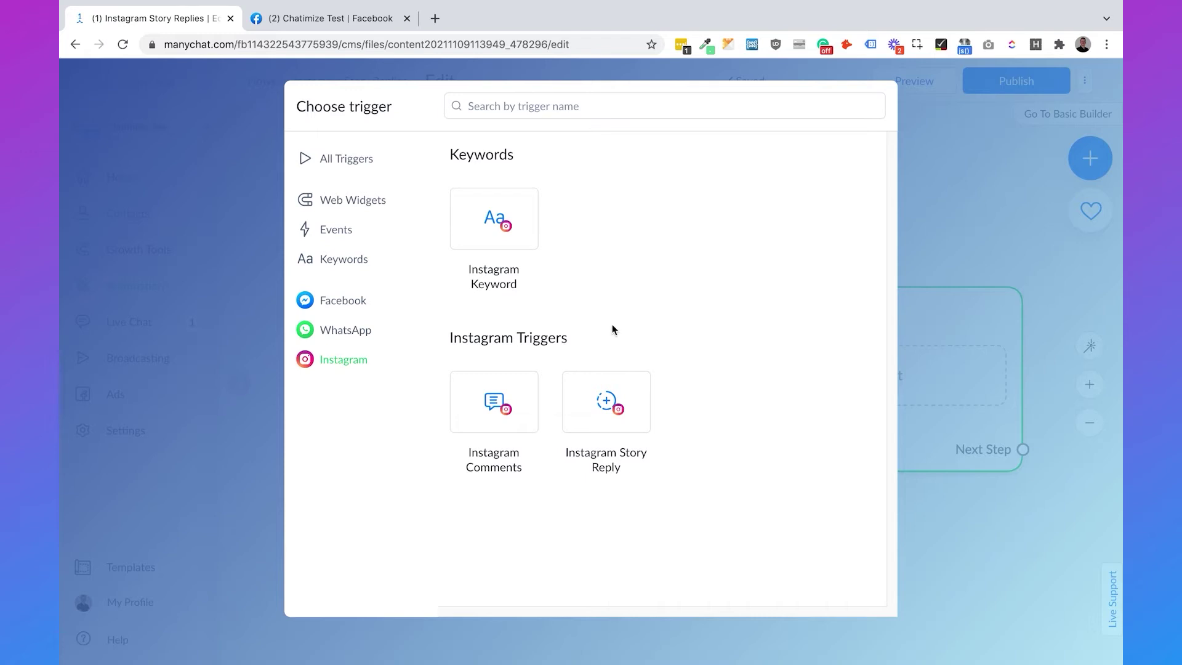
{"action": "left_click", "coordinate": [611, 397]}
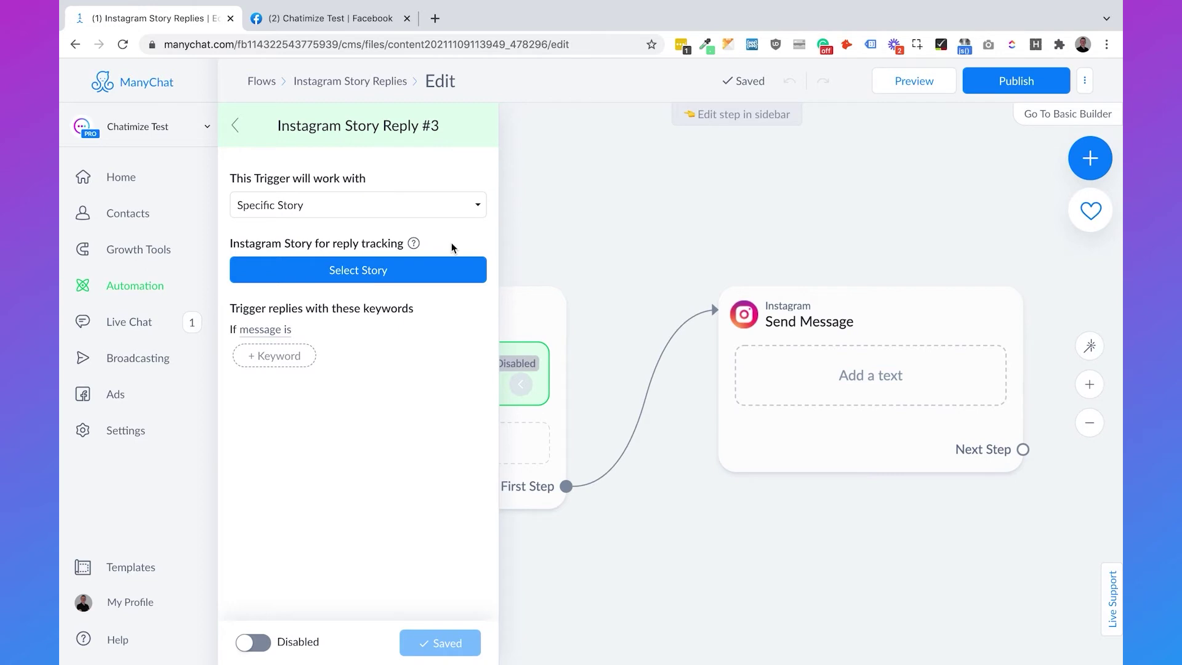
{"action": "left_click", "coordinate": [321, 207]}
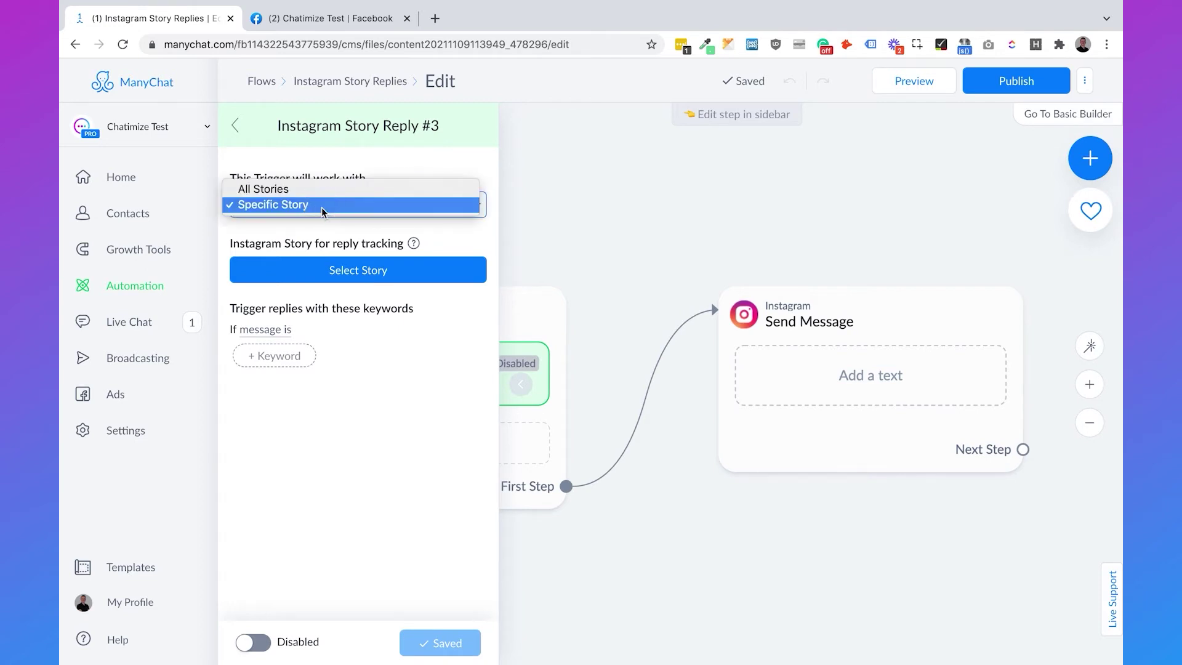
{"action": "left_click", "coordinate": [322, 206]}
{"action": "left_click", "coordinate": [335, 273]}
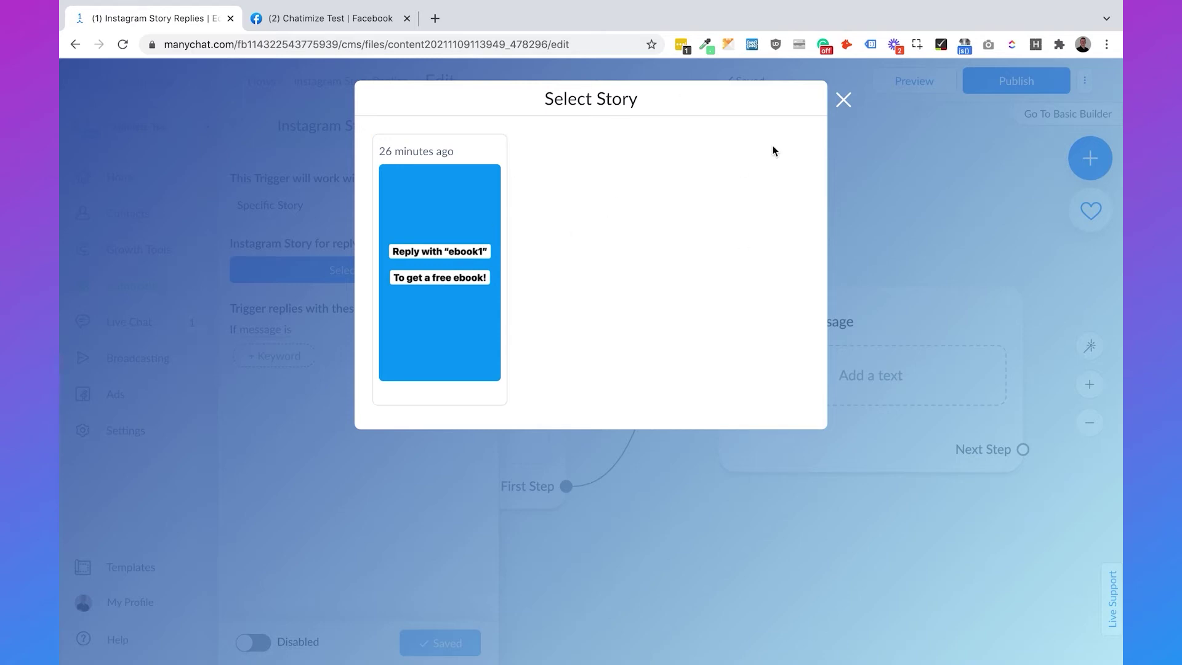
{"action": "left_click", "coordinate": [843, 99]}
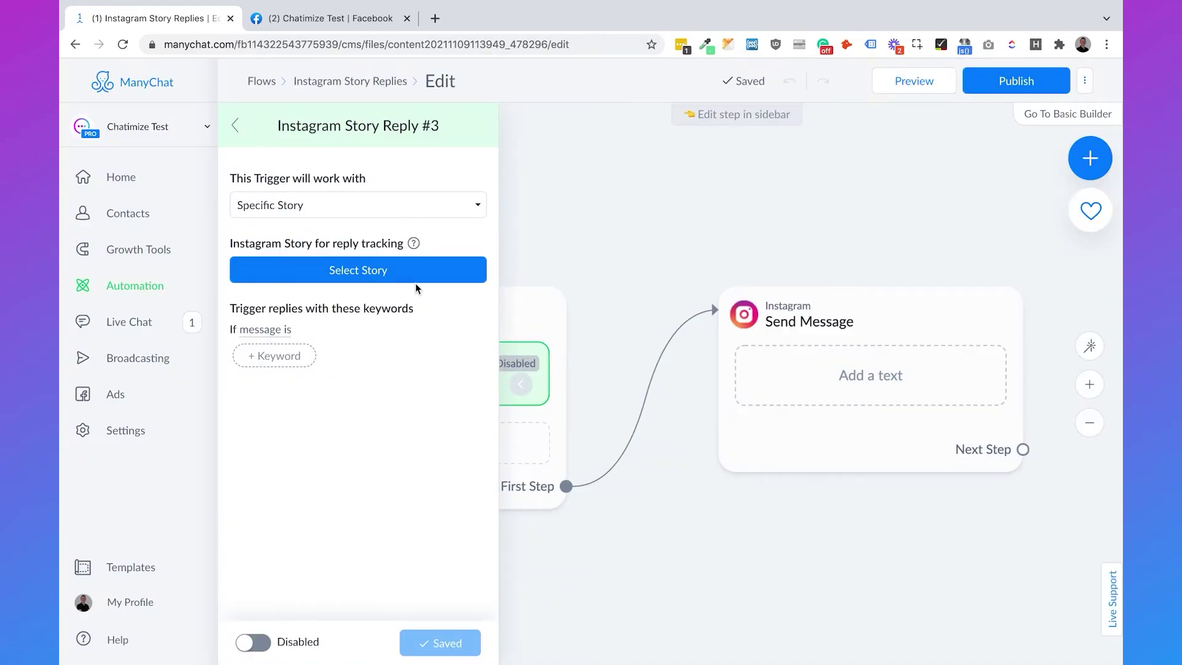
{"action": "left_click", "coordinate": [348, 206]}
{"action": "left_click", "coordinate": [340, 191]}
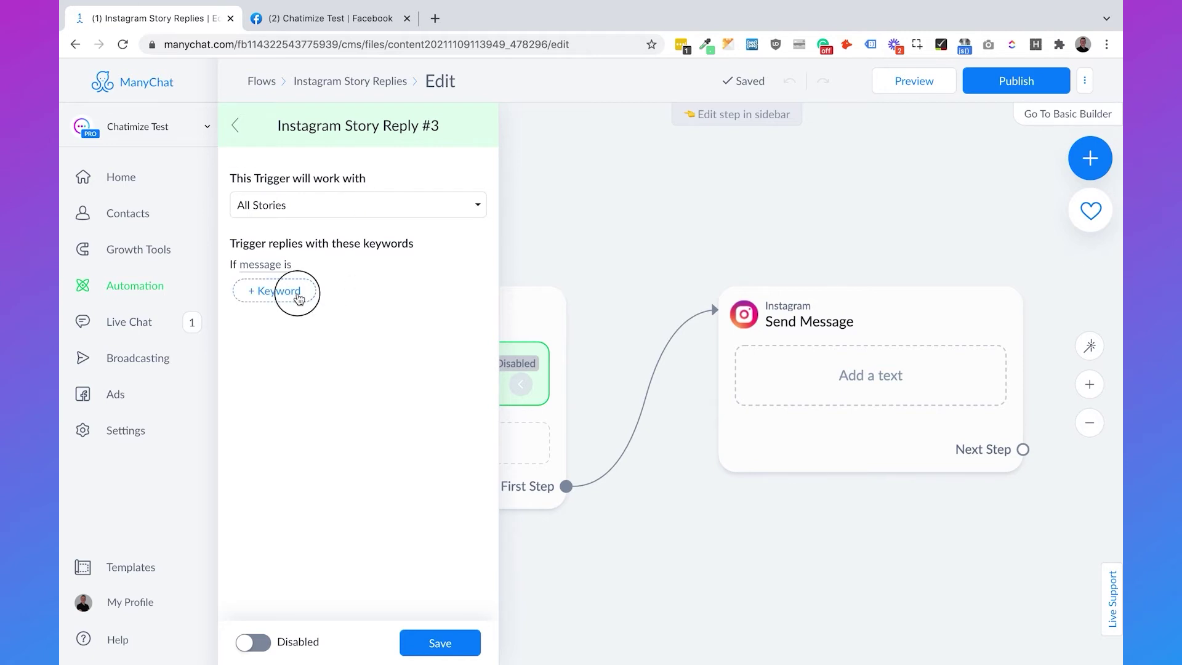
Give the trigger the keyword ebook1 and save it.
{"action": "left_click", "coordinate": [298, 292]}
{"action": "type", "text": "ebook1"}
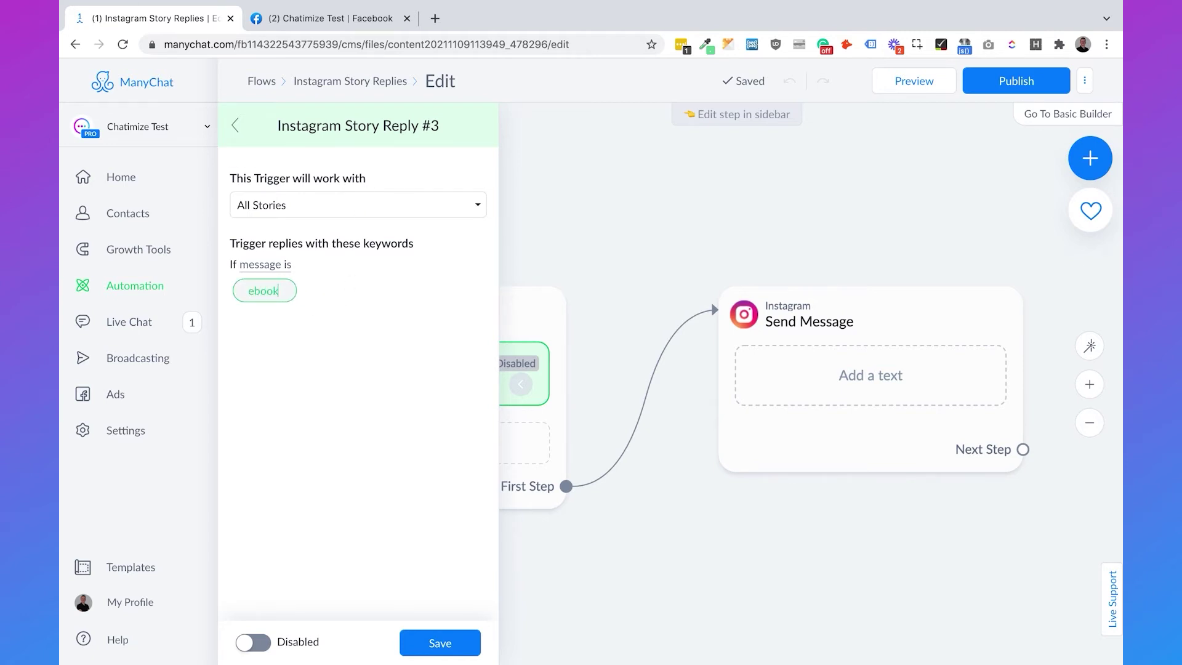
{"action": "key", "text": "Return"}
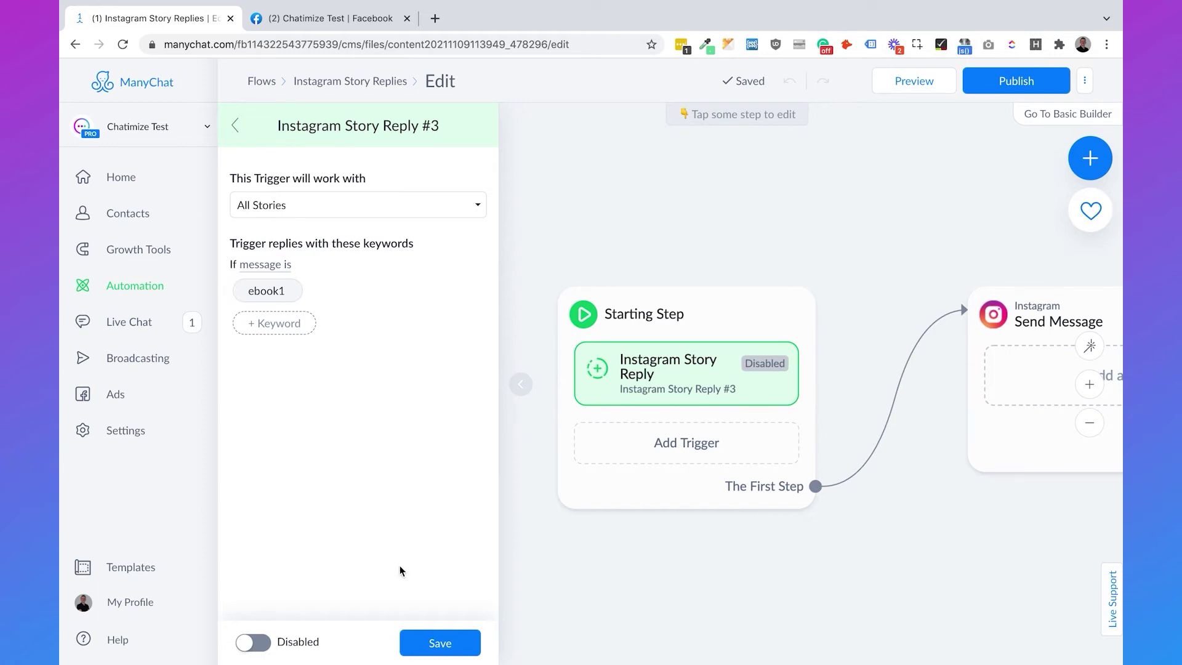
{"action": "left_click", "coordinate": [433, 651]}
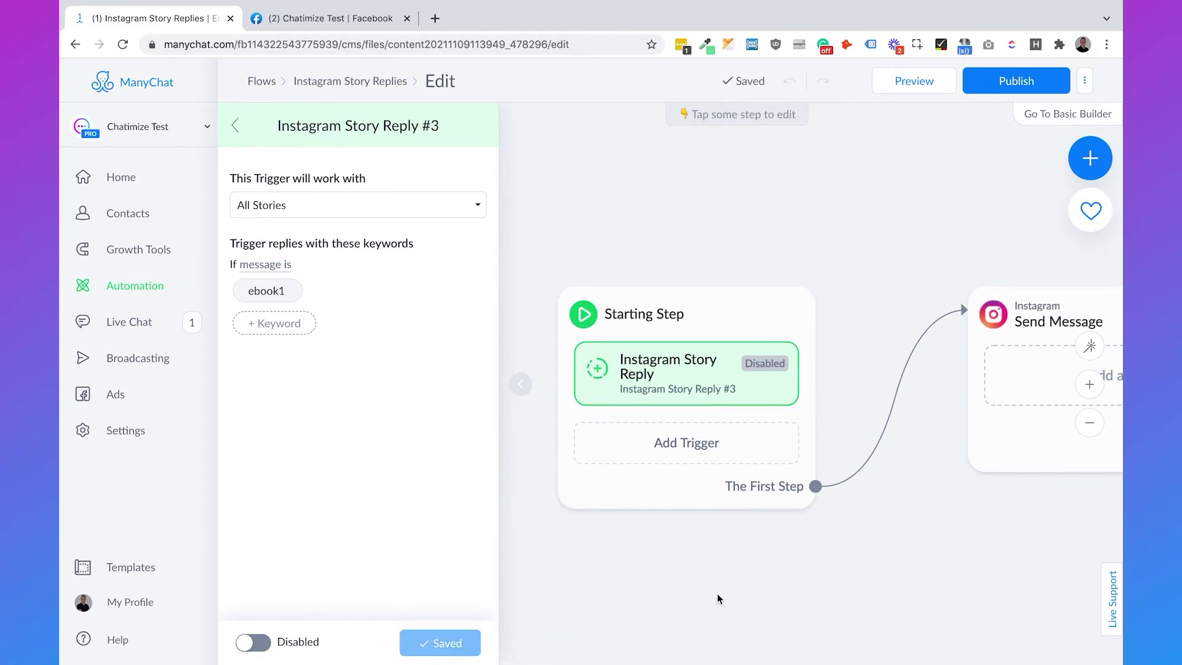
{"action": "left_click_drag", "start_coordinate": [908, 567], "coordinate": [671, 563]}
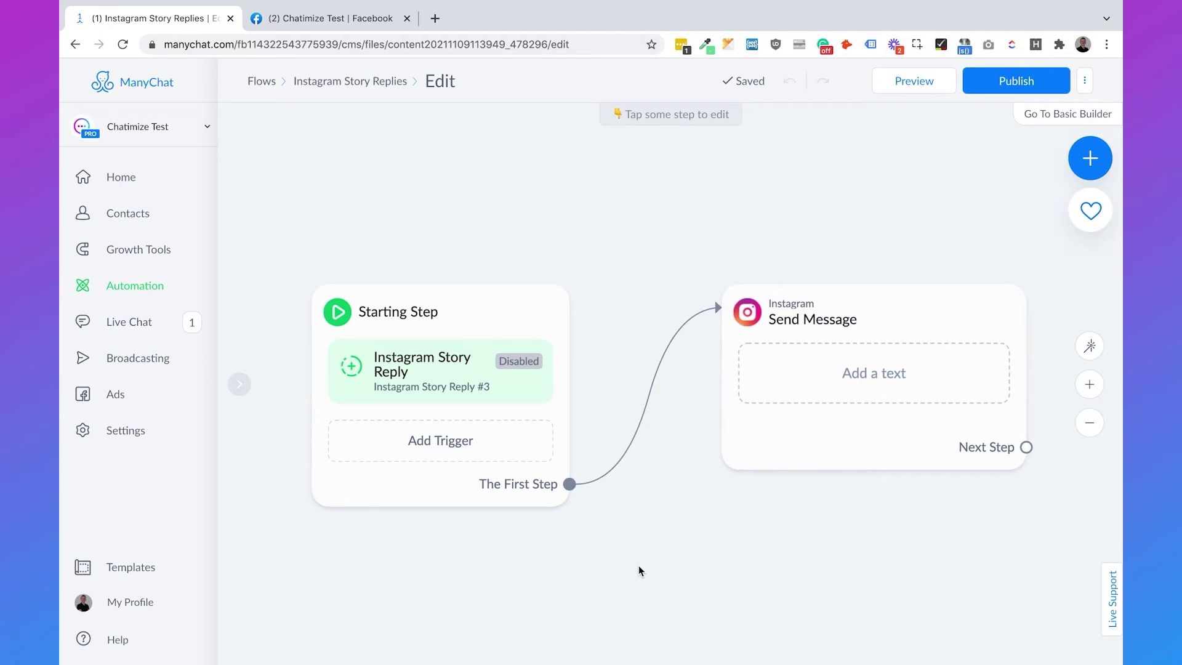
Write the two-line message 'Thank you for requesting the ebook! Click the button below to get it!'.
{"action": "left_click", "coordinate": [856, 374]}
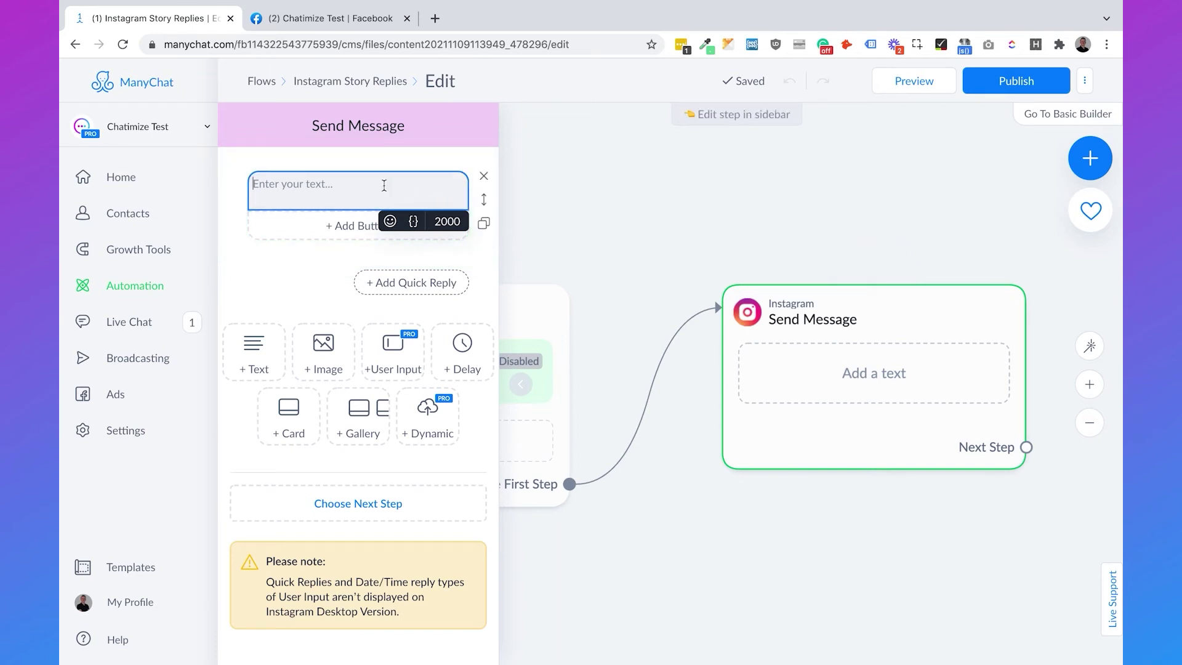
{"action": "type", "text": "Thank you for requesting the"}
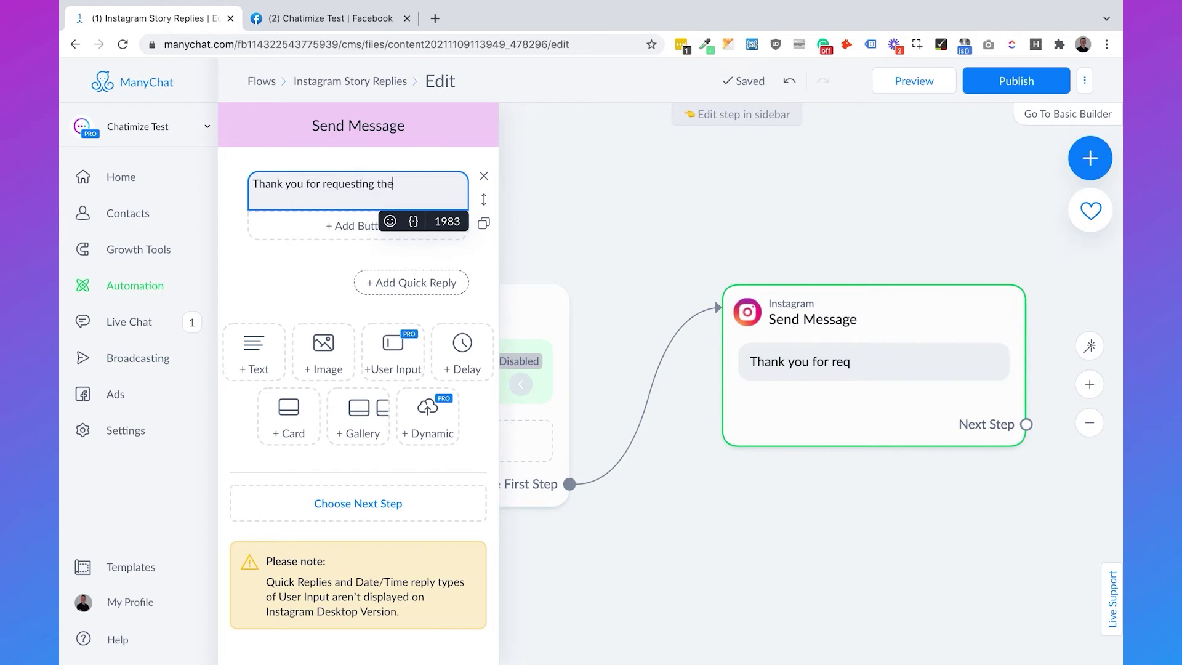
{"action": "type", "text": " ebook!"}
{"action": "key", "text": "Return"}
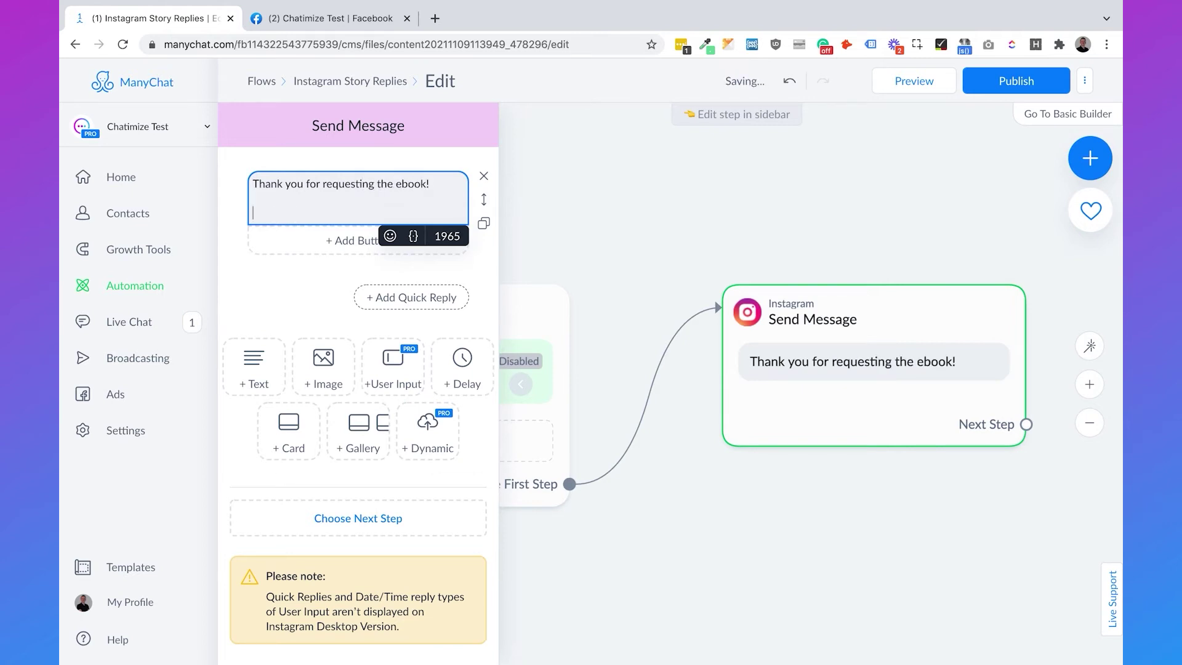
{"action": "type", "text": "Click the button be"}
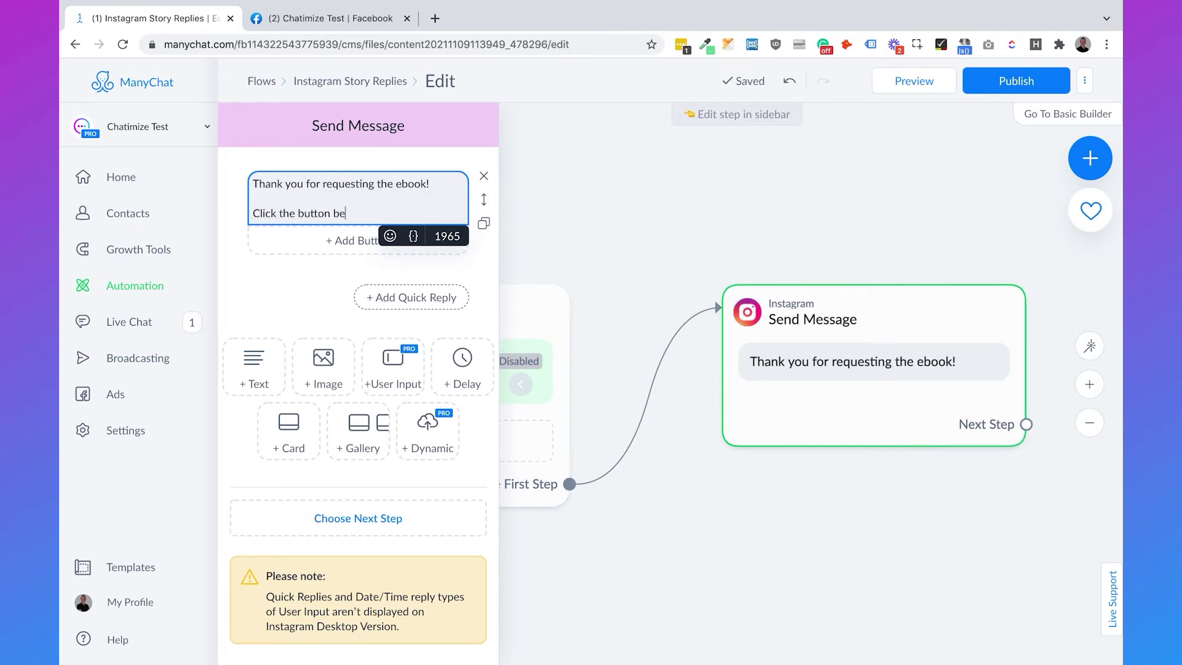
{"action": "type", "text": "low to get i"}
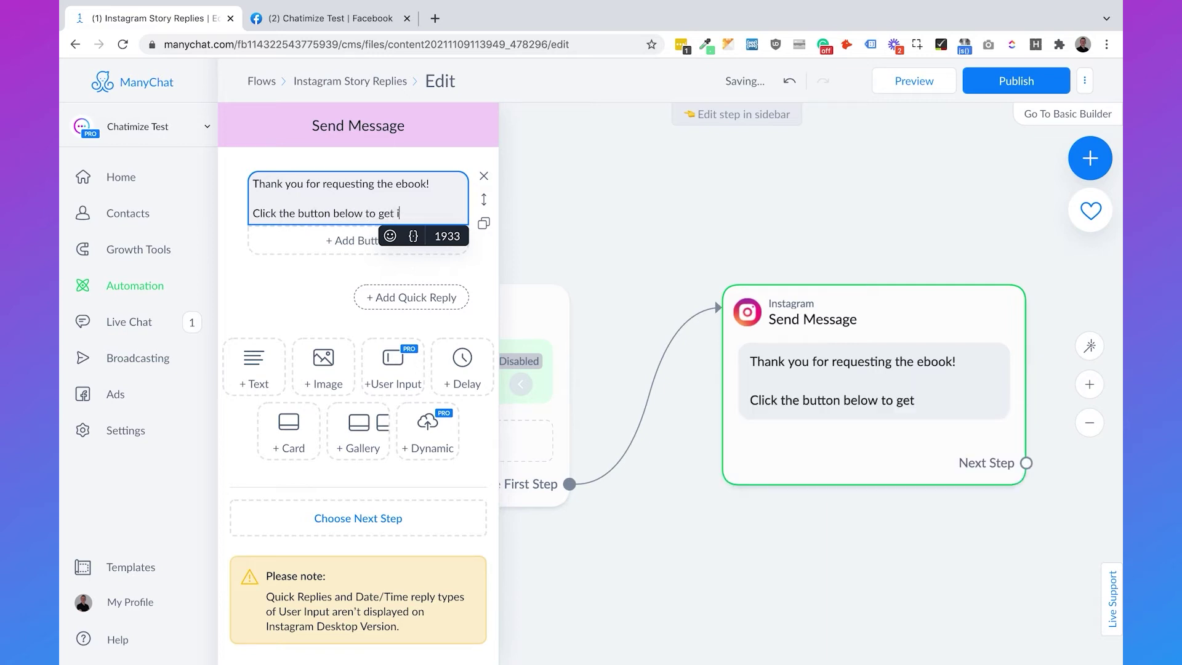
{"action": "type", "text": "t!"}
{"action": "left_click", "coordinate": [302, 282]}
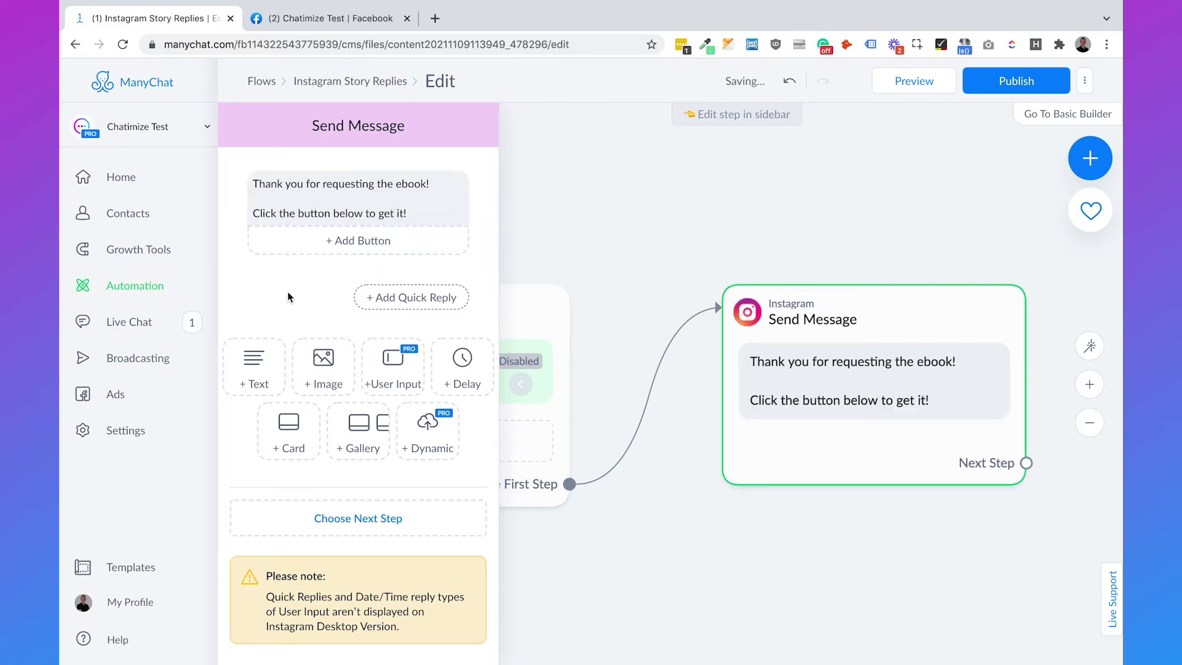
{"action": "left_click", "coordinate": [395, 297]}
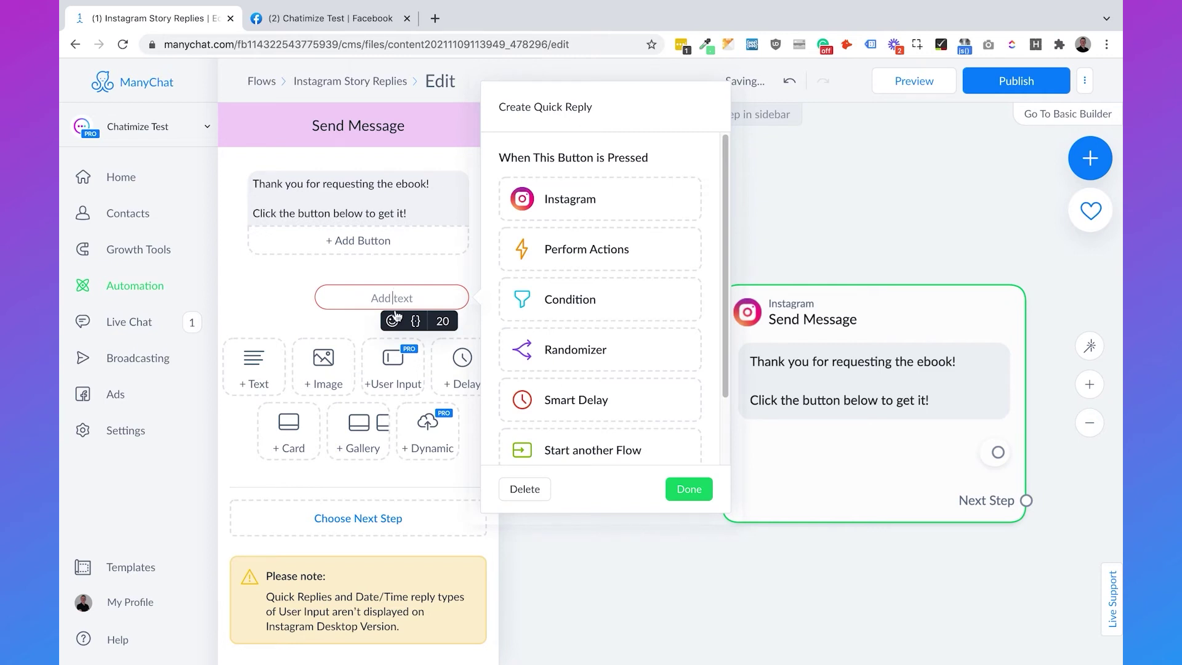
Label the quick reply '✅ Get the ebook' and drag its connector to start a next step.
{"action": "left_click", "coordinate": [392, 320]}
{"action": "left_click", "coordinate": [359, 432]}
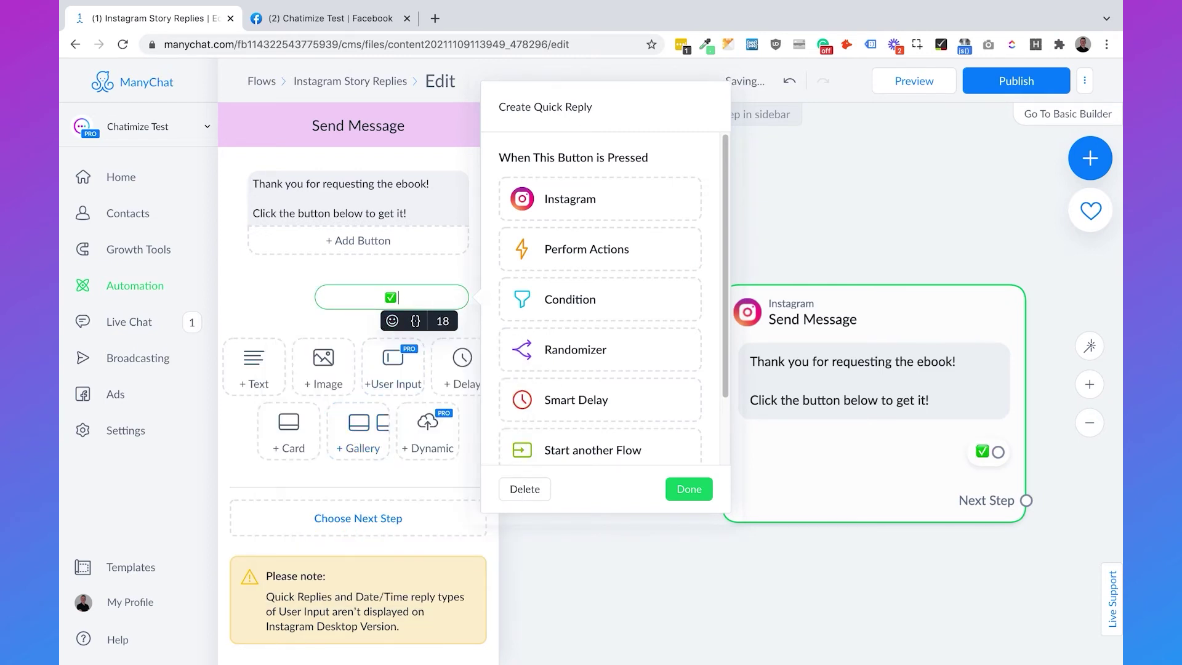
{"action": "type", "text": "Get the e"}
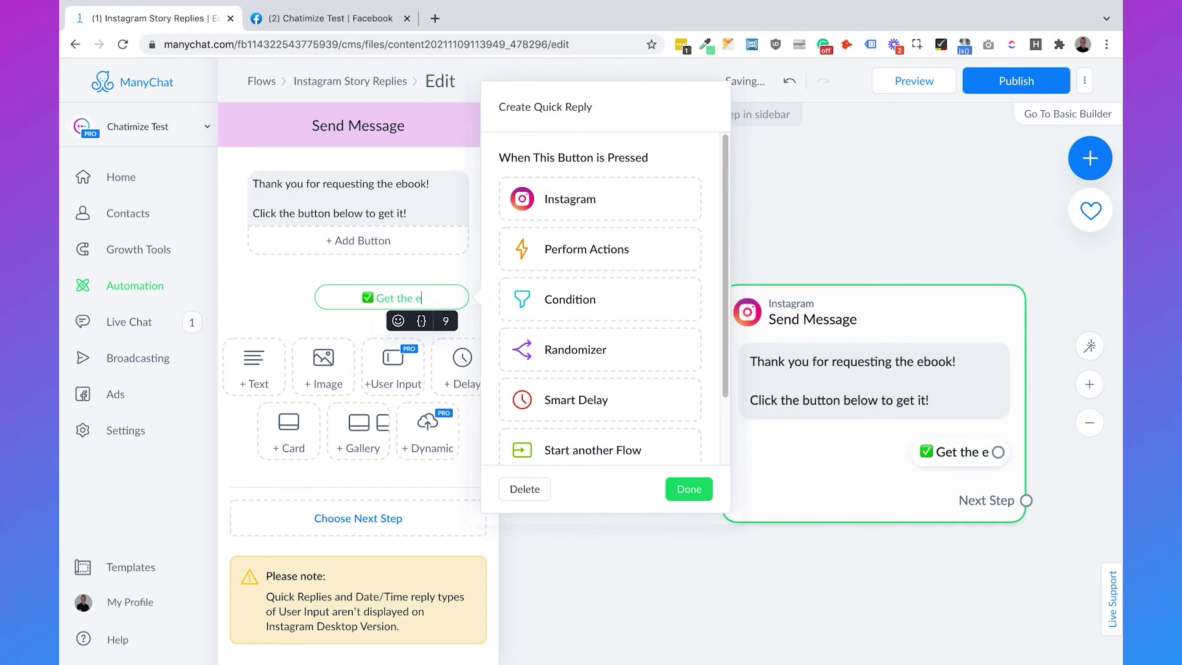
{"action": "type", "text": "book"}
{"action": "left_click", "coordinate": [689, 489]}
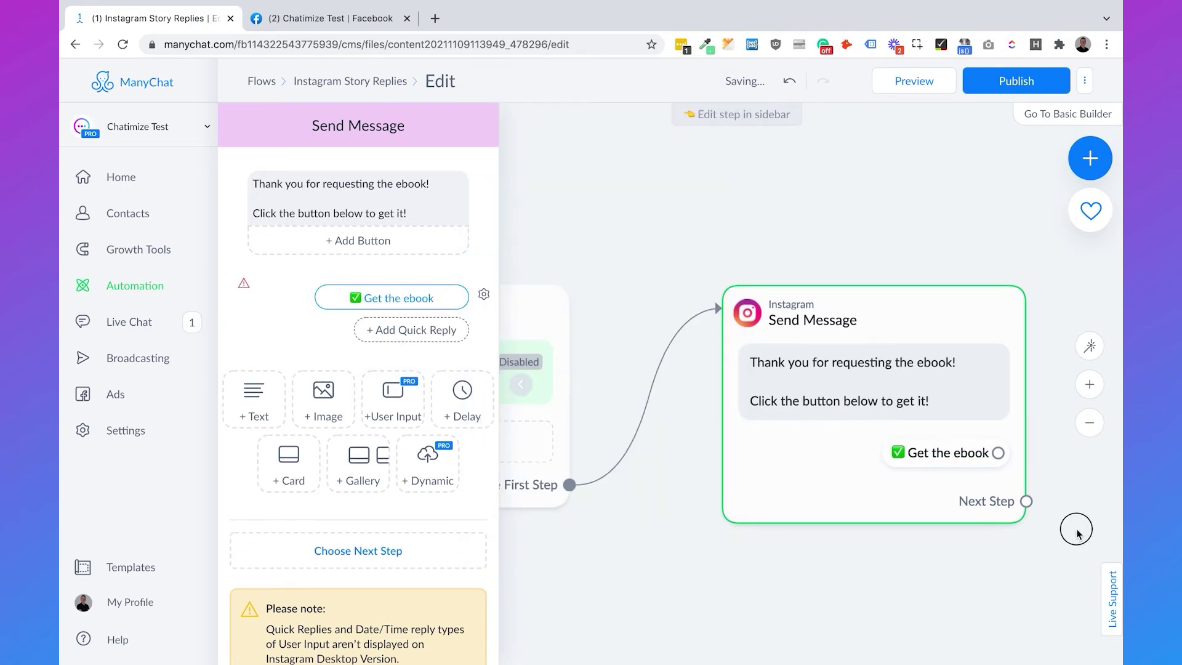
{"action": "left_click_drag", "start_coordinate": [1074, 542], "coordinate": [691, 515]}
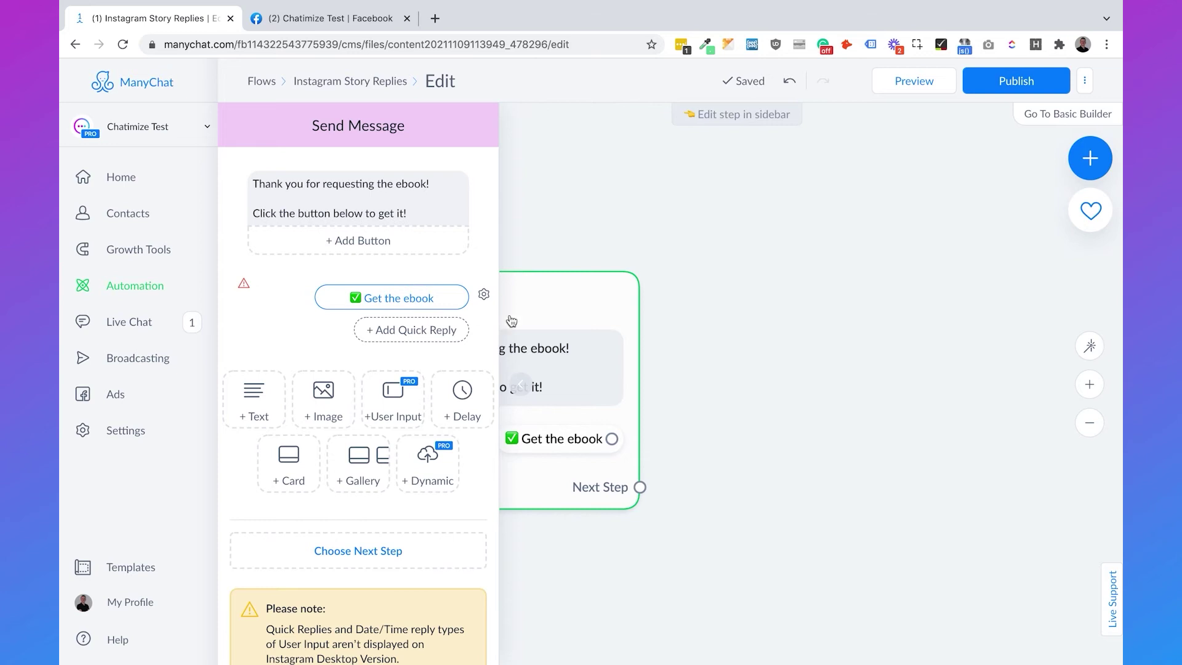
{"action": "left_click_drag", "start_coordinate": [678, 380], "coordinate": [738, 380]}
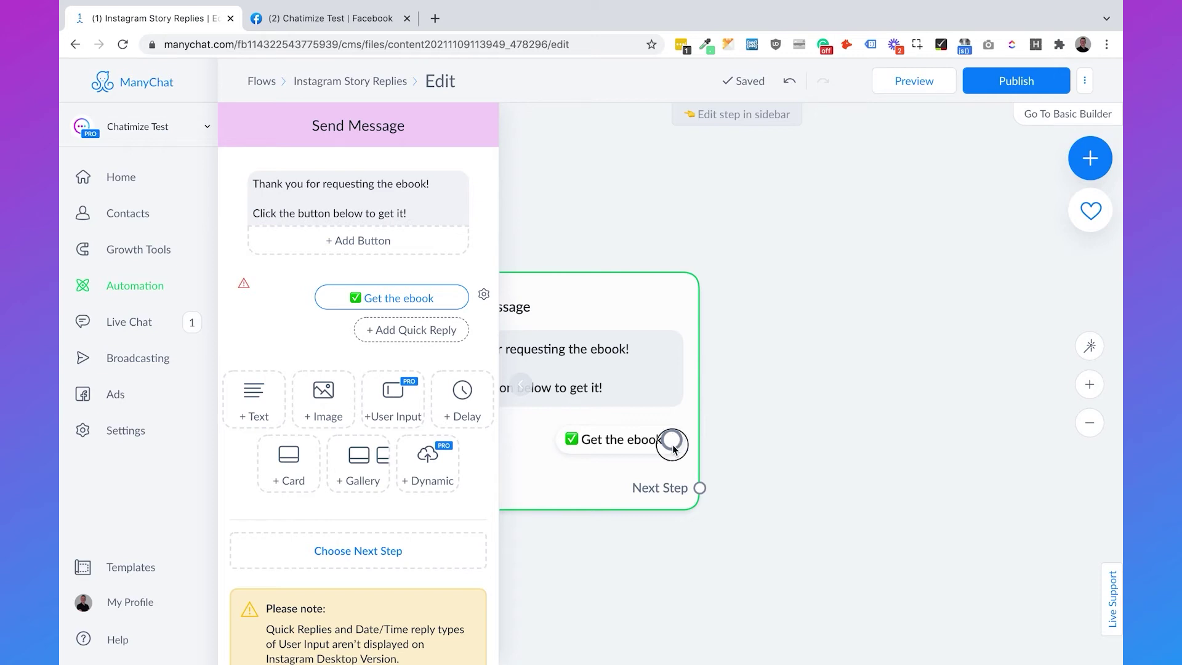
{"action": "left_click_drag", "start_coordinate": [675, 442], "coordinate": [825, 290]}
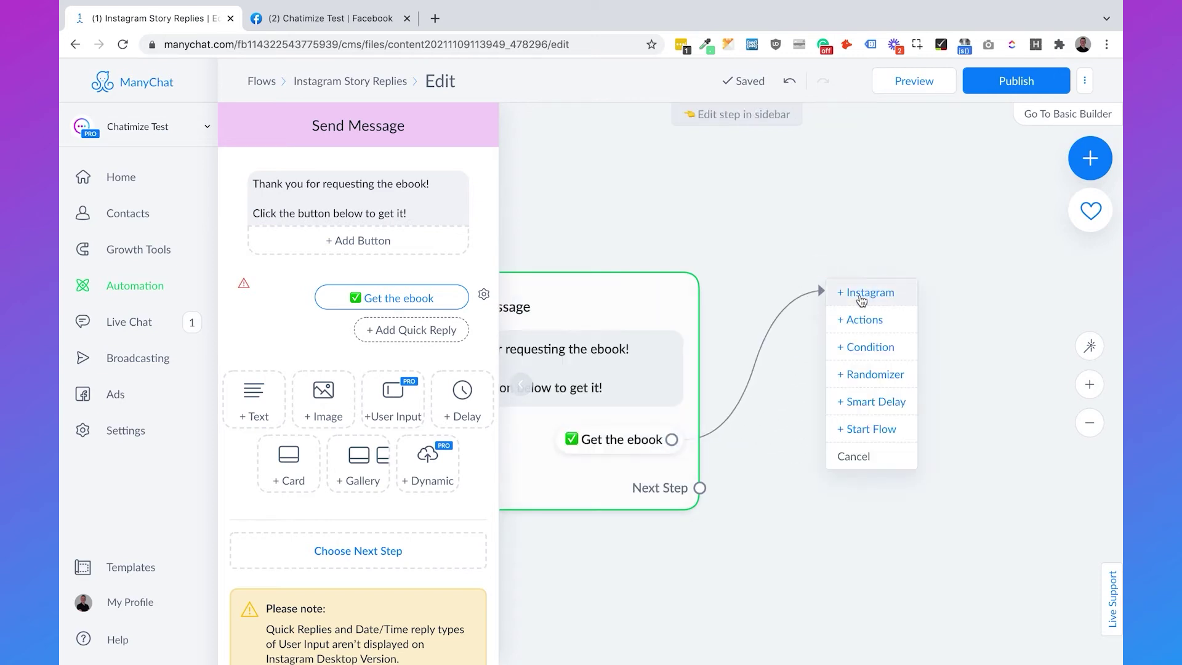
Add a new Instagram message step, remove its empty text, and add a User Input block.
{"action": "left_click", "coordinate": [861, 297]}
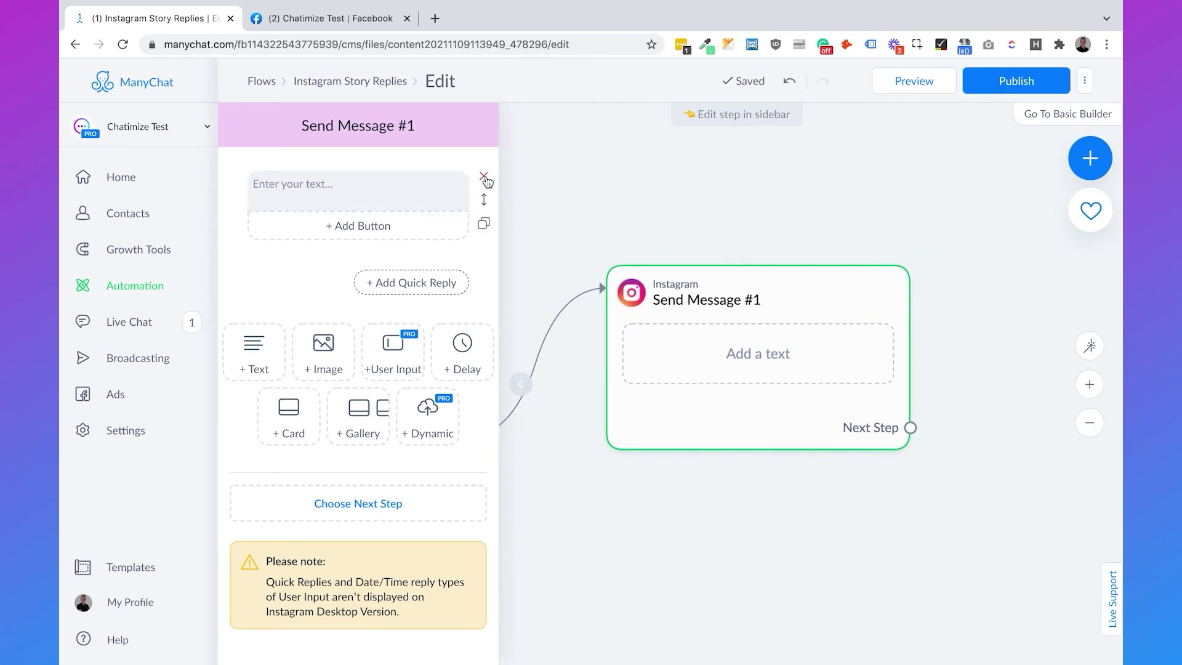
{"action": "left_click", "coordinate": [483, 176]}
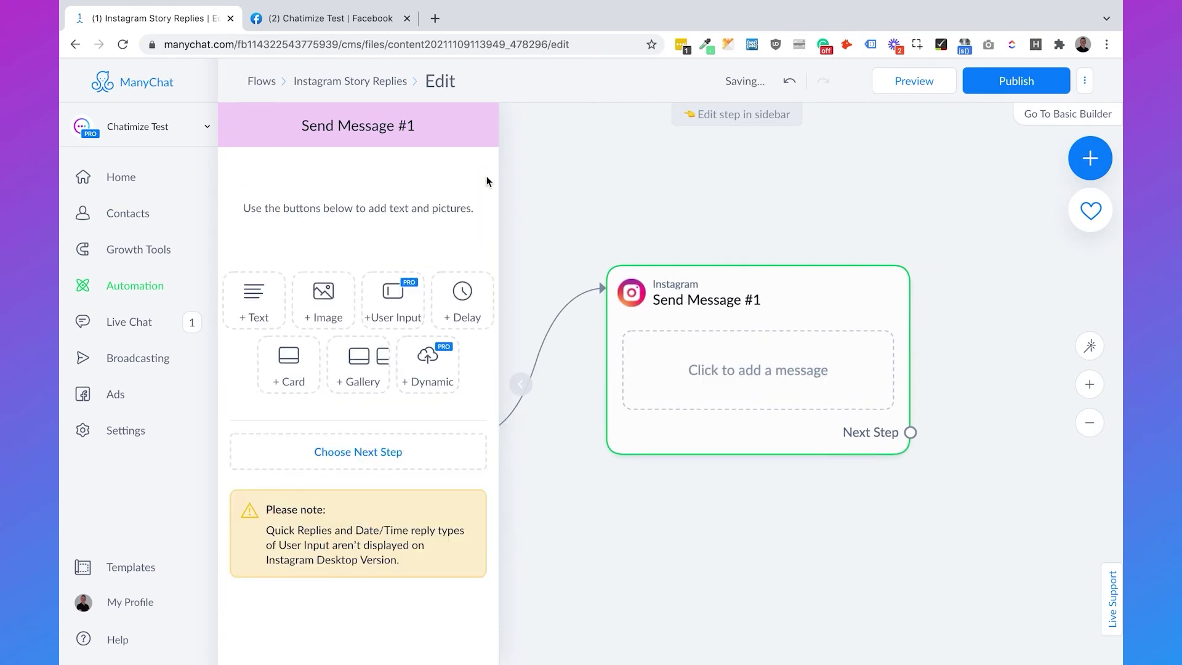
{"action": "left_click", "coordinate": [375, 293]}
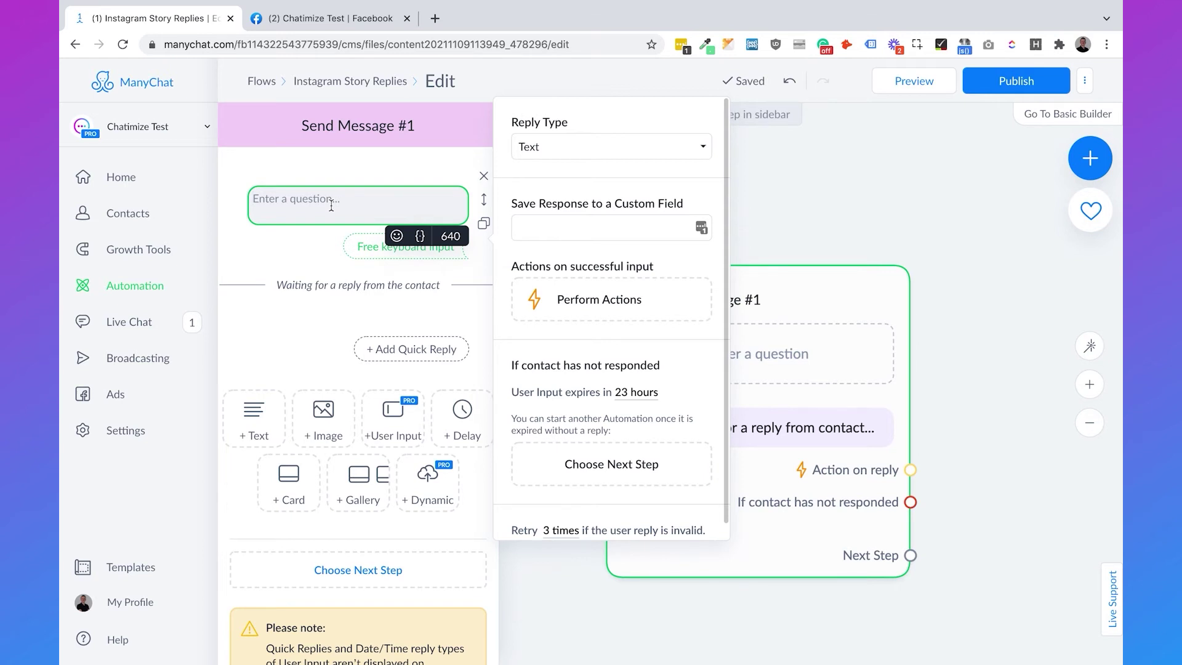
Ask 'All right, to what email can I send the ebook?' with reply type Email.
{"action": "type", "text": "All right, to "}
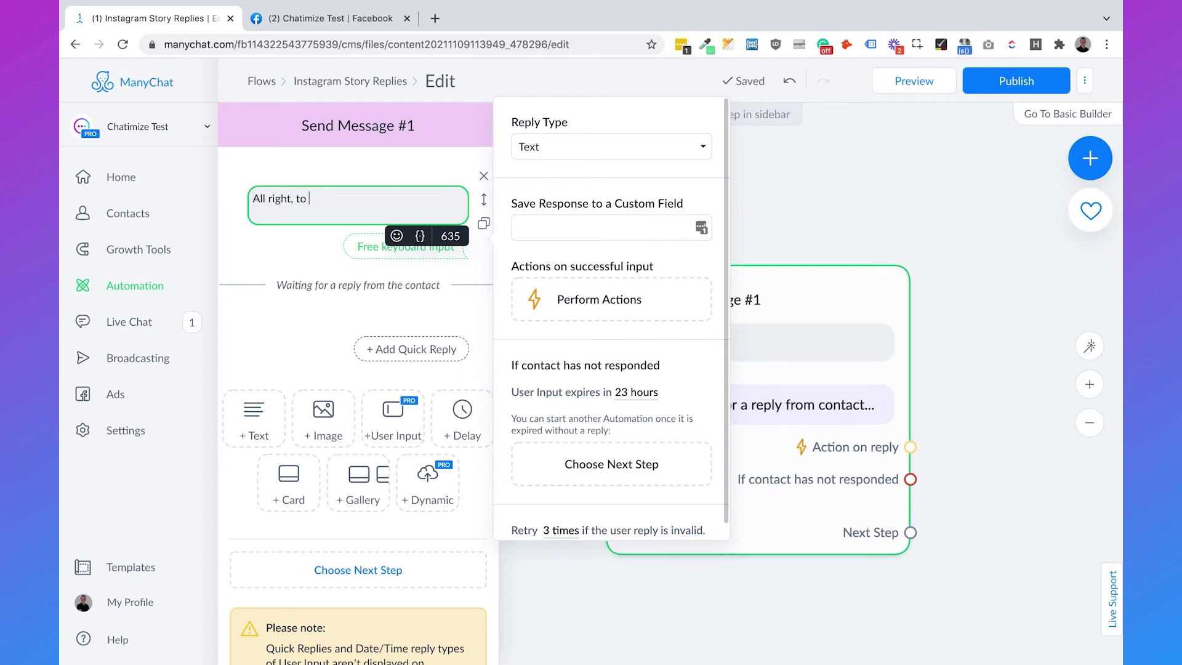
{"action": "type", "text": "what email can I send the ebook?"}
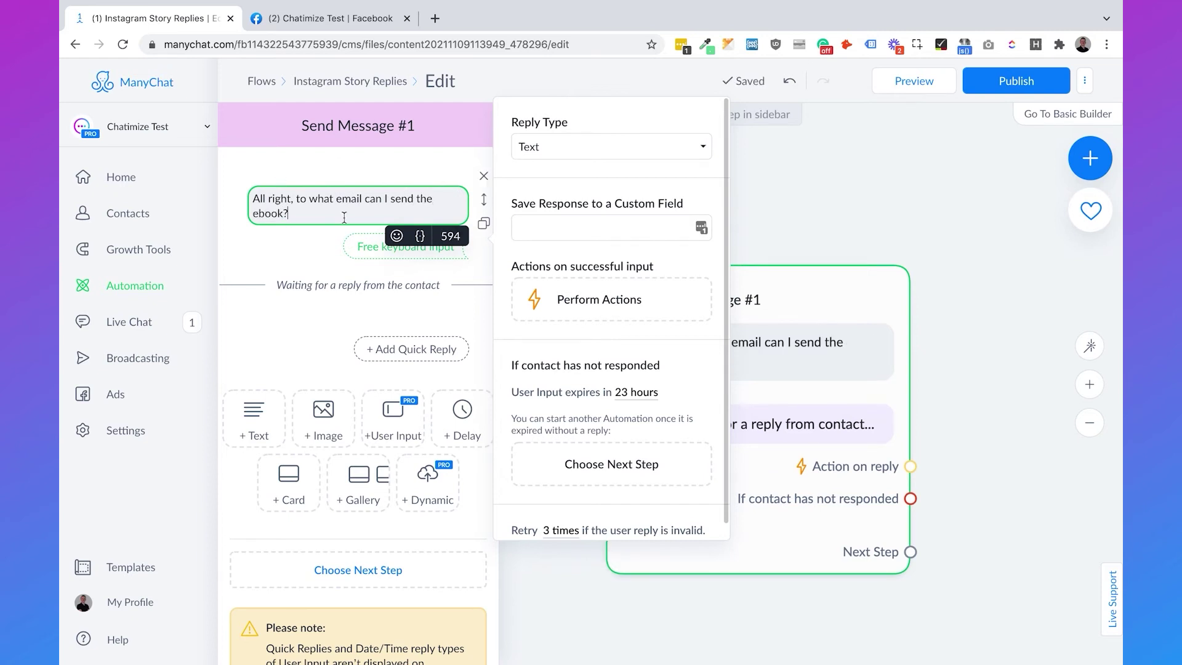
{"action": "left_click", "coordinate": [590, 149]}
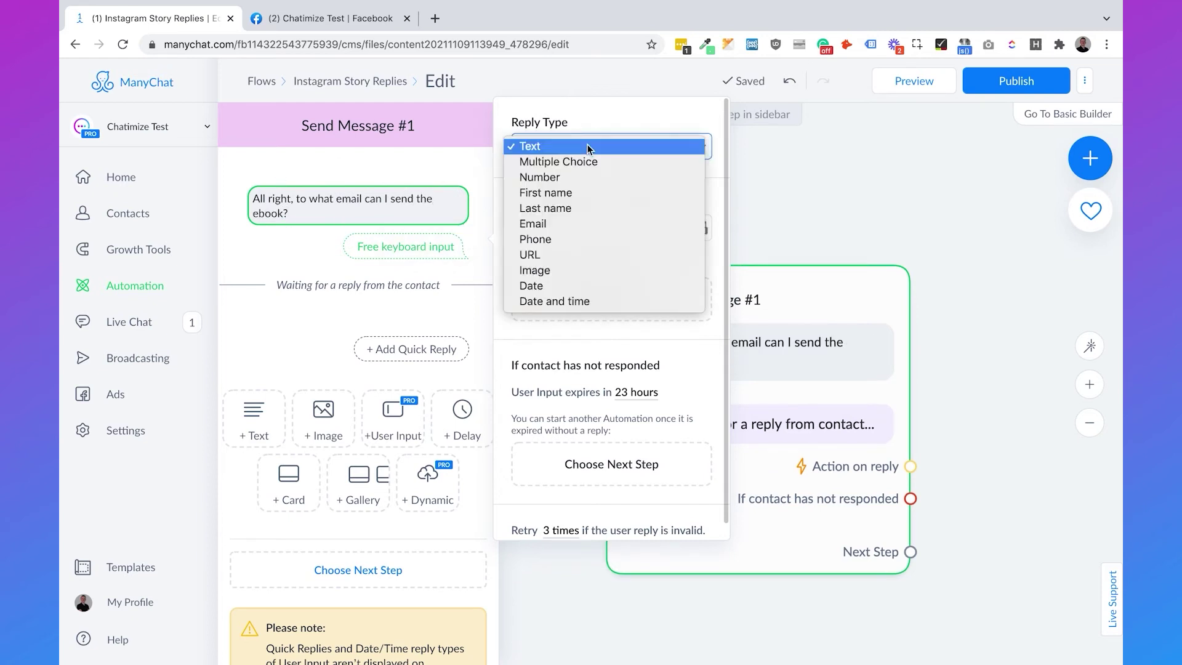
{"action": "left_click", "coordinate": [581, 225]}
Clear the Skip button label and close the step editor.
{"action": "scroll", "coordinate": [616, 313], "scroll_direction": "down", "scroll_amount": 3}
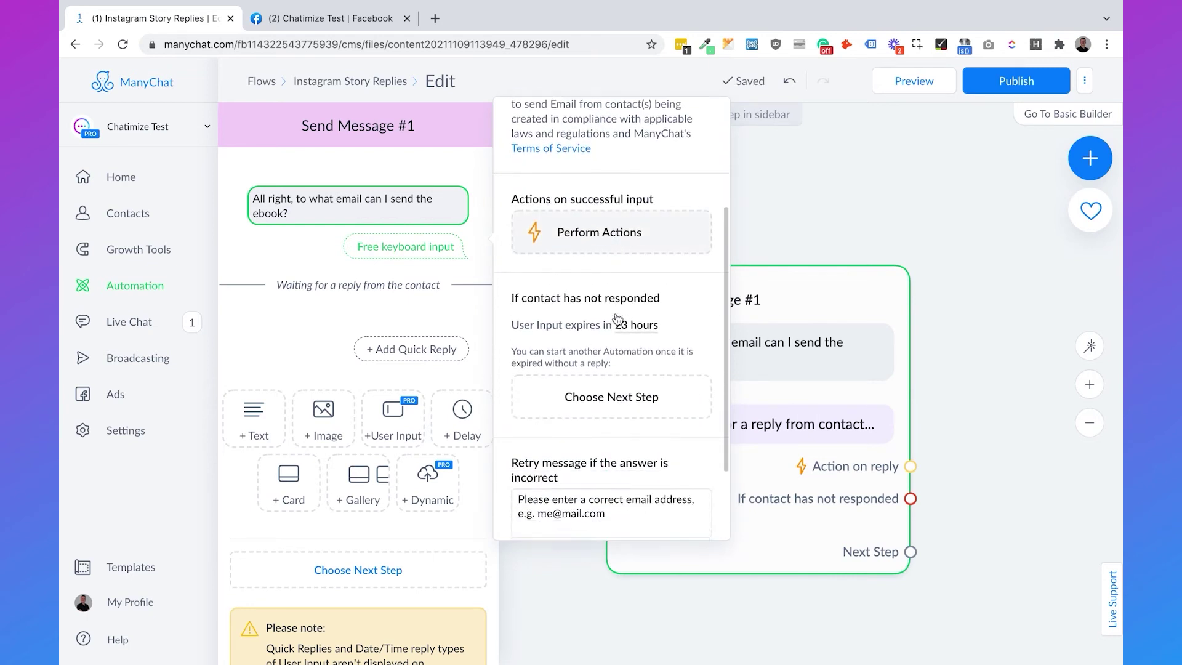
{"action": "scroll", "coordinate": [617, 318], "scroll_direction": "down", "scroll_amount": 2}
{"action": "left_click", "coordinate": [557, 479]}
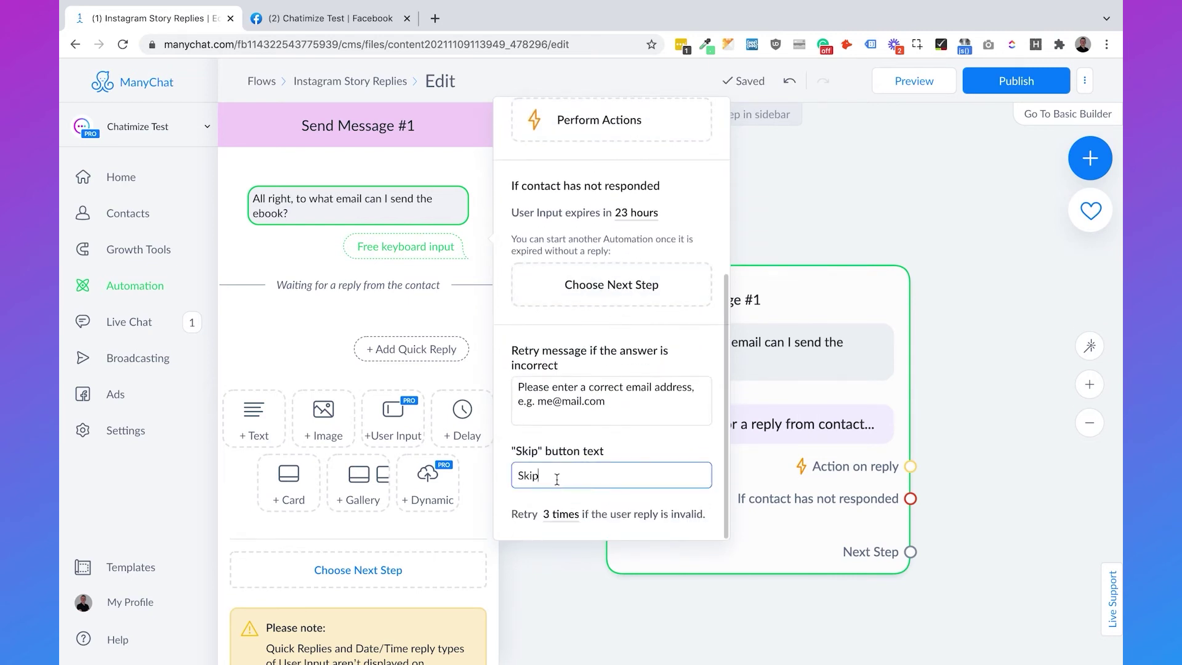
{"action": "key", "text": "ctrl+a"}
{"action": "key", "text": "BackSpace"}
{"action": "left_click", "coordinate": [503, 271]}
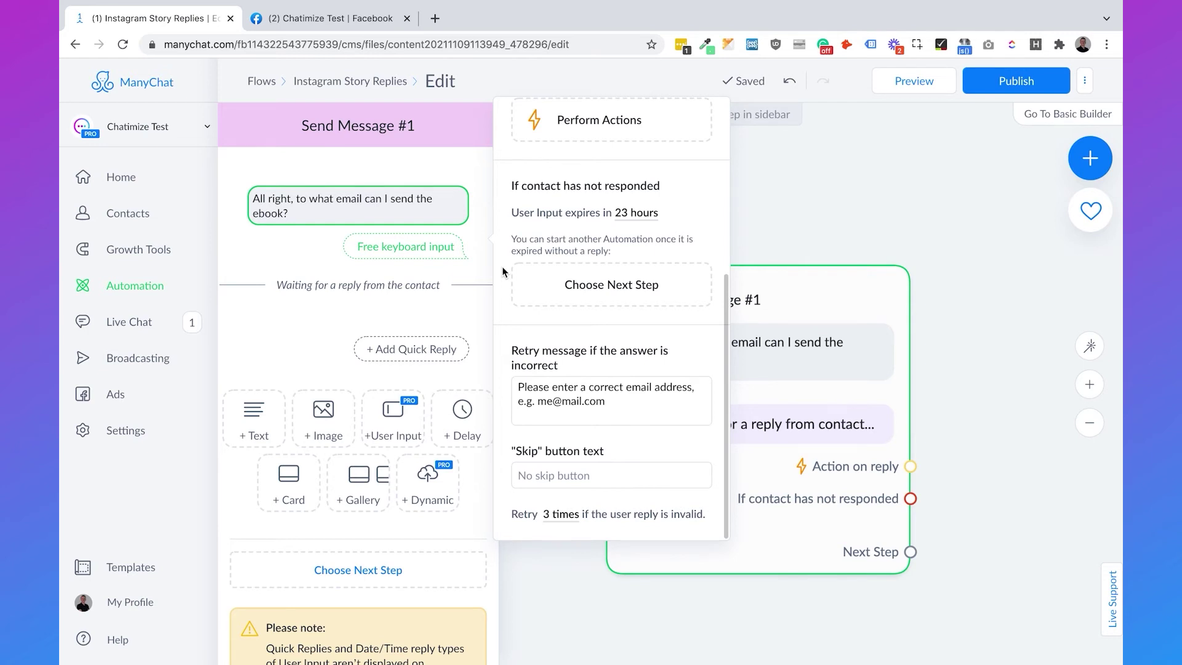
{"action": "left_click", "coordinate": [971, 263]}
{"action": "left_click_drag", "start_coordinate": [971, 256], "coordinate": [685, 266]}
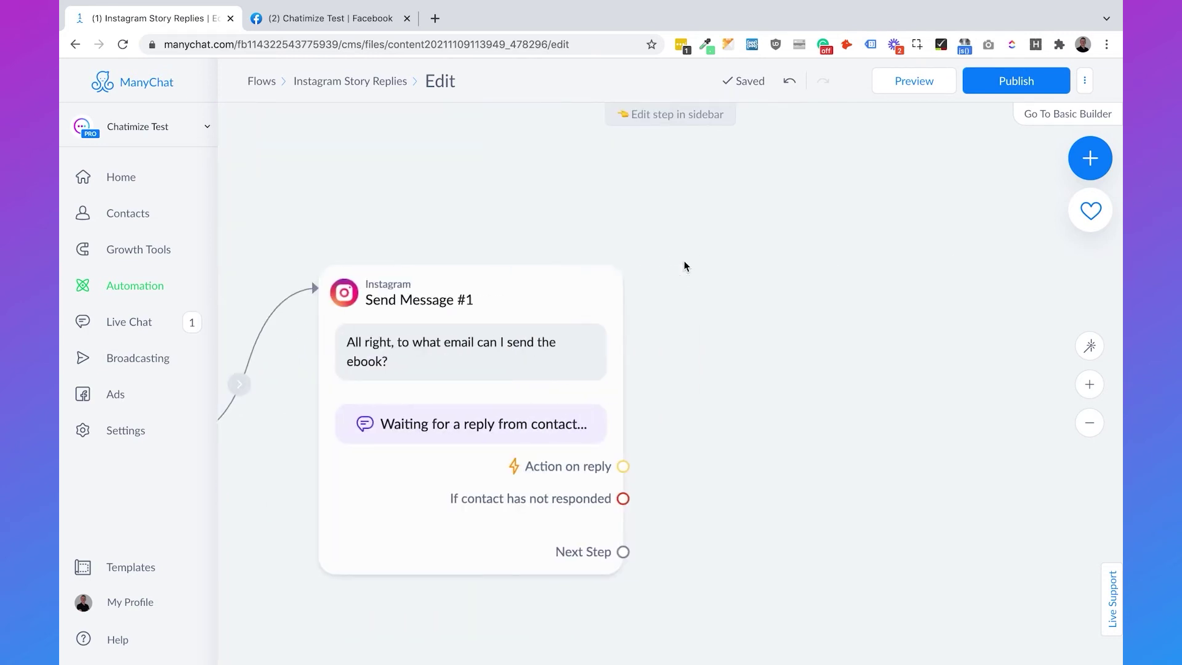
Add a next Instagram message reading 'Thank you! Click on the button below to get your ebook'.
{"action": "left_click_drag", "start_coordinate": [623, 551], "coordinate": [741, 289]}
{"action": "left_click", "coordinate": [767, 291]}
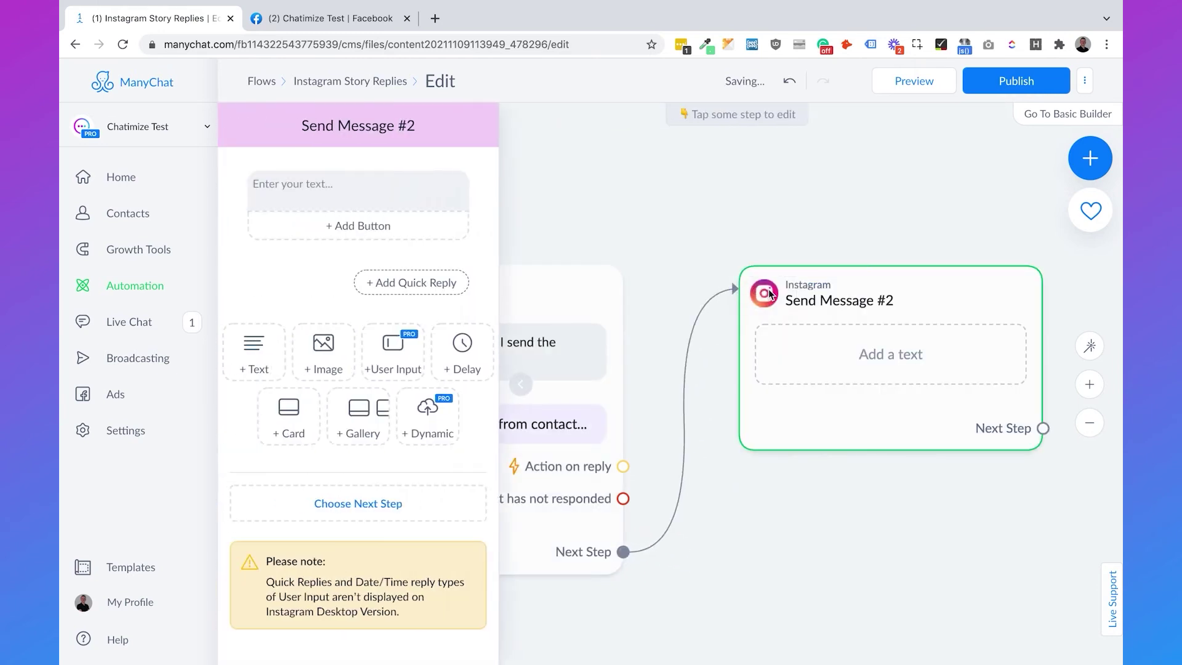
{"action": "left_click", "coordinate": [287, 196]}
{"action": "type", "text": "Thank y"}
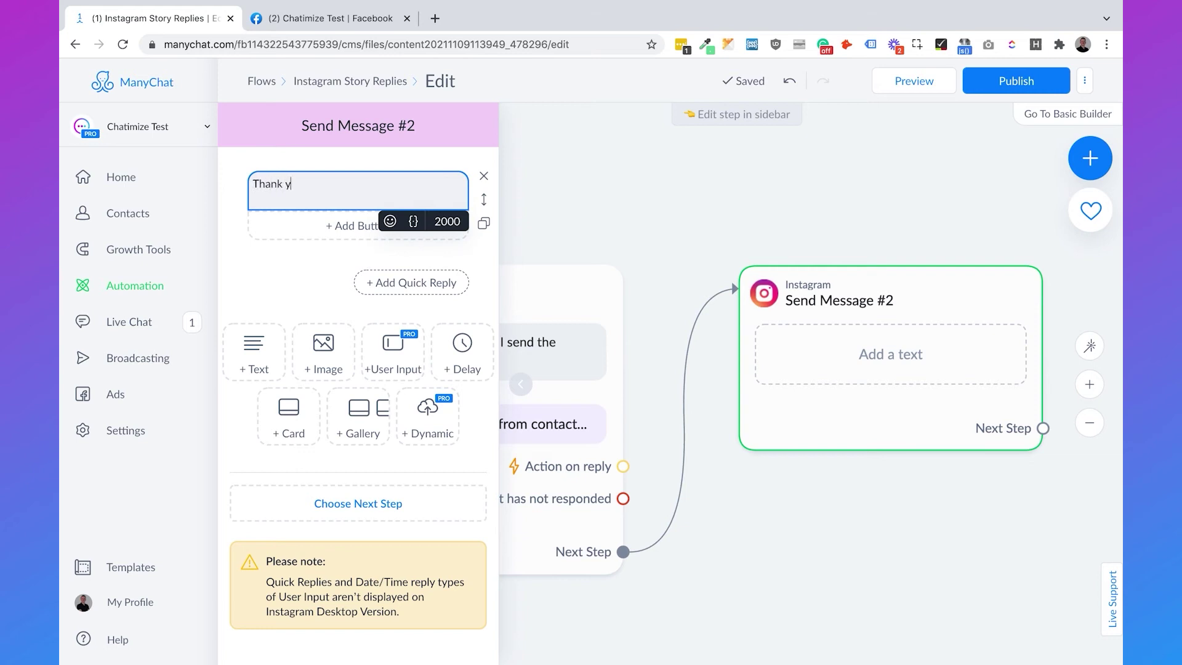
{"action": "type", "text": "ou!"}
{"action": "key", "text": "Return"}
{"action": "key", "text": "Return"}
{"action": "type", "text": "Click on "}
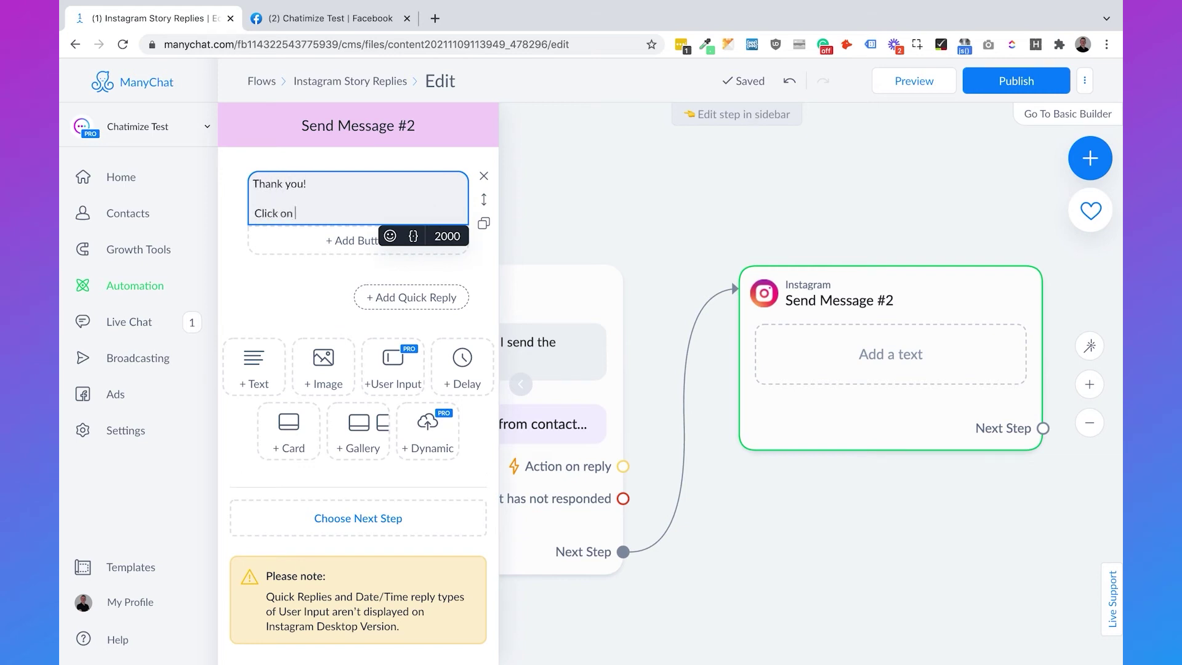
{"action": "type", "text": "the button below to get your ebook"}
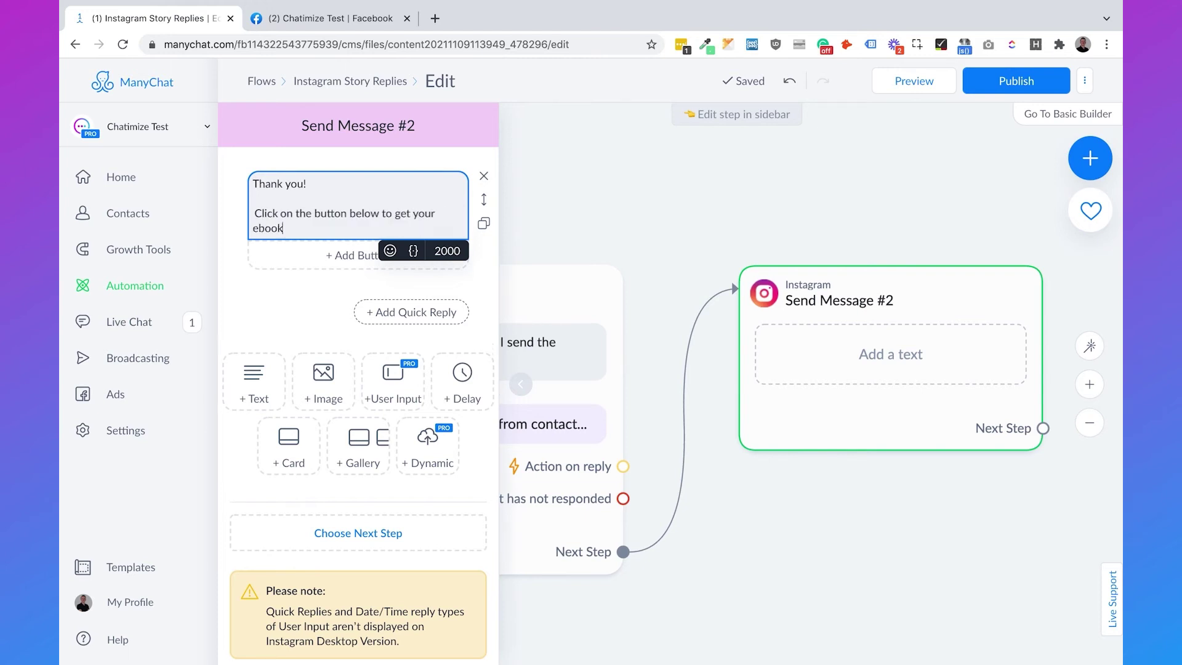
End the message with a 👇 emoji and add a button.
{"action": "left_click", "coordinate": [389, 251]}
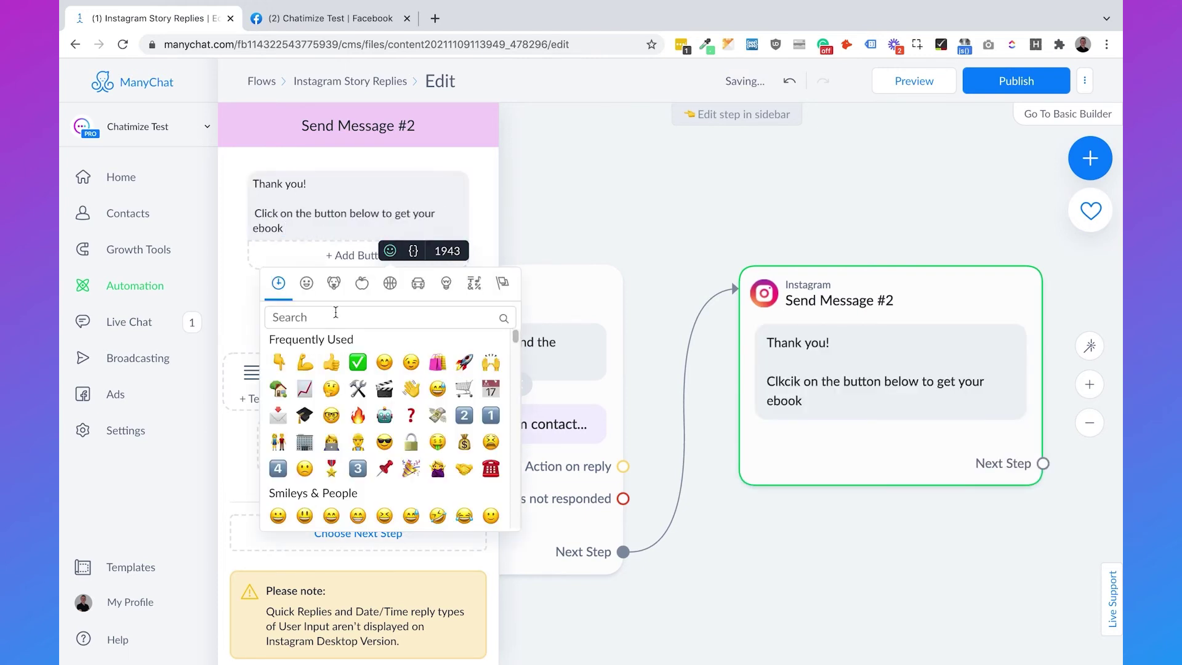
{"action": "left_click", "coordinate": [278, 362]}
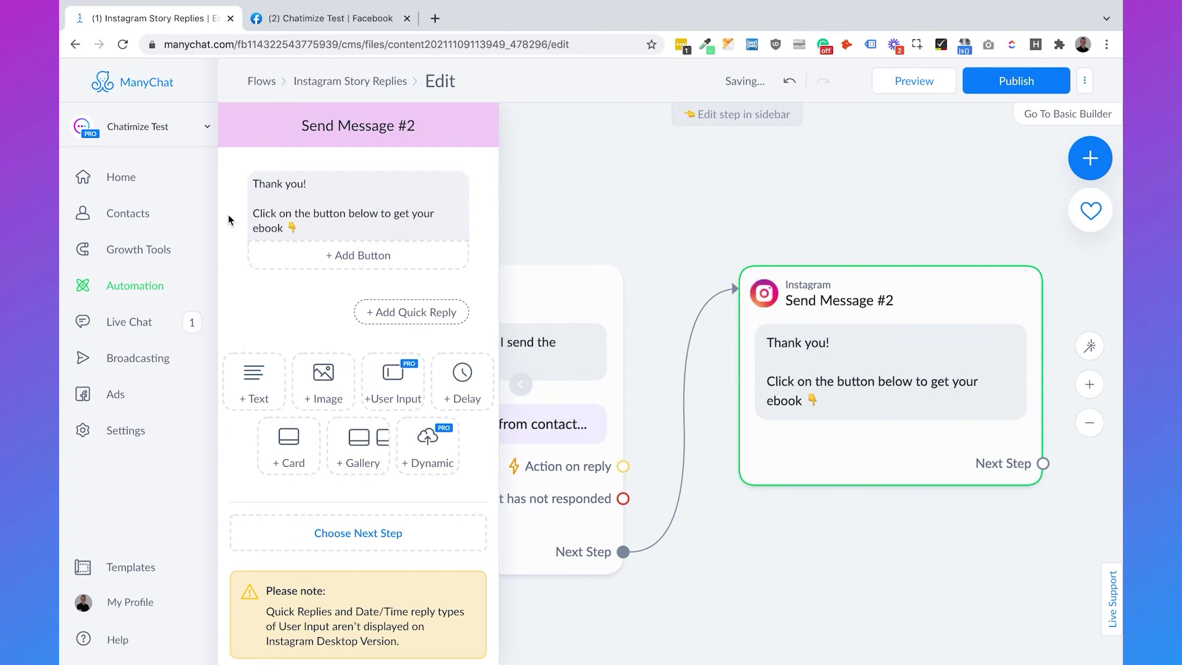
{"action": "left_click", "coordinate": [287, 259]}
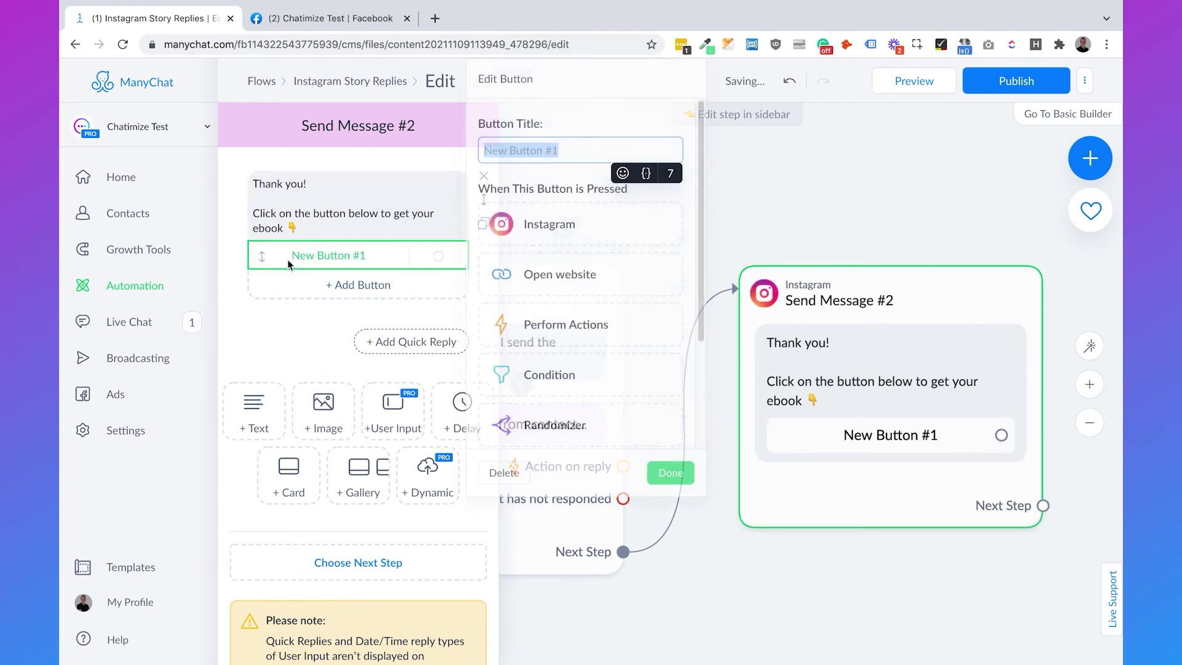
Title the message's button '✅ Go to ebook'.
{"action": "left_click", "coordinate": [622, 174]}
{"action": "left_click", "coordinate": [589, 290]}
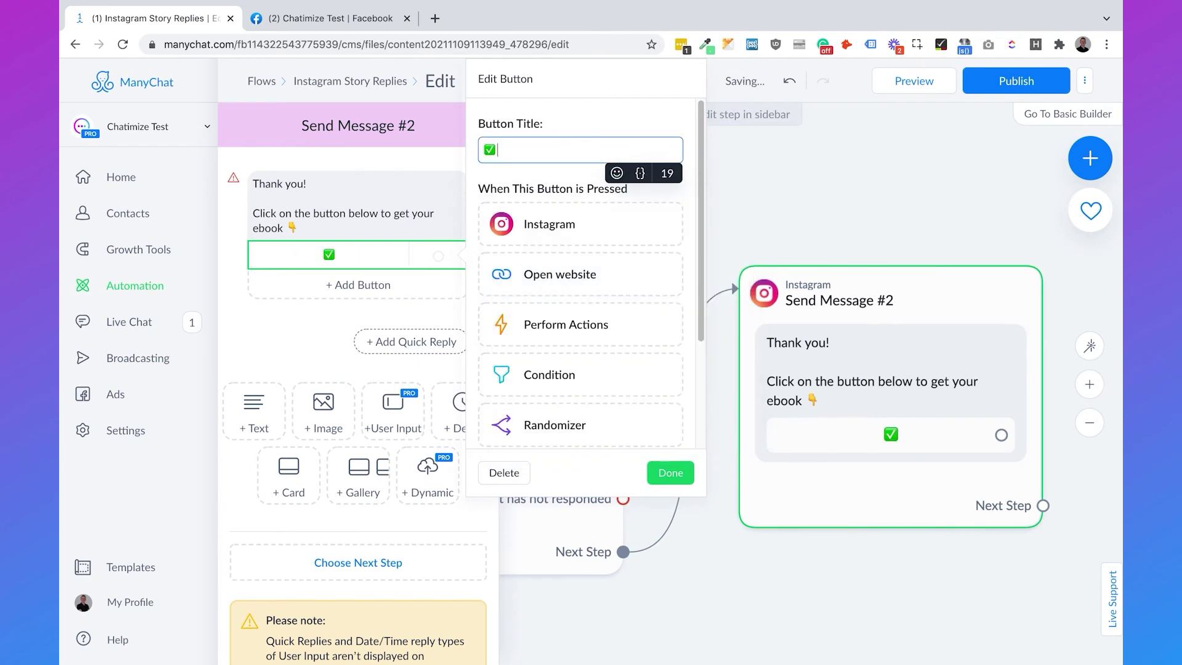
{"action": "type", "text": "Go to ebook"}
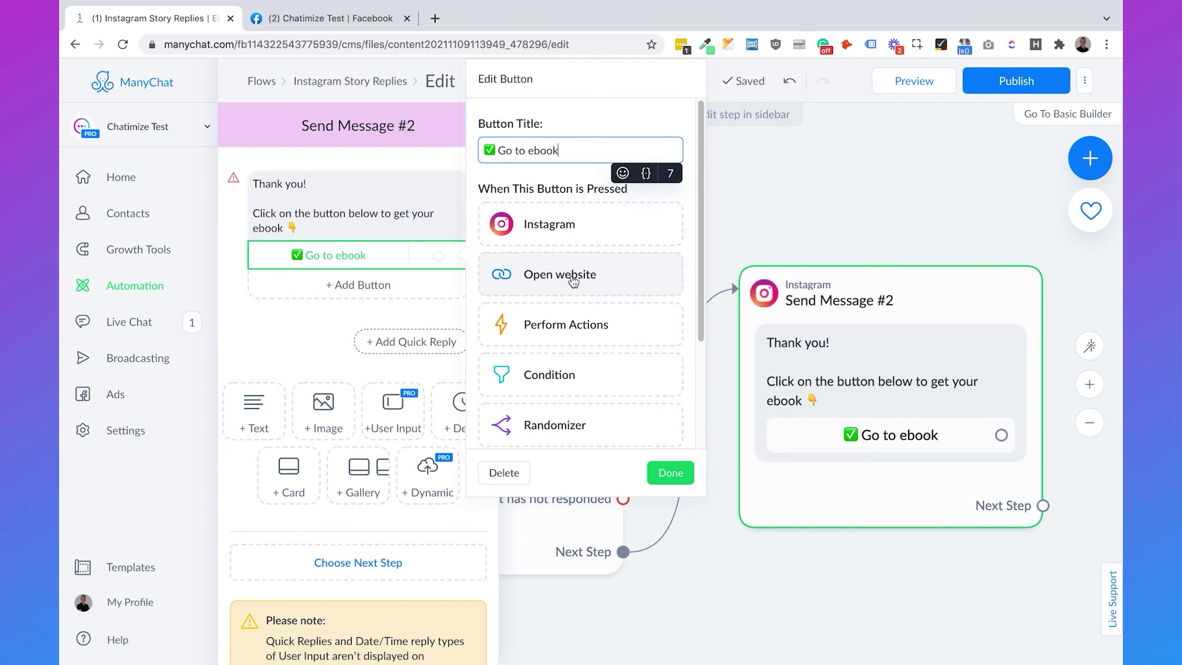
{"action": "left_click", "coordinate": [579, 280]}
{"action": "left_click", "coordinate": [542, 320]}
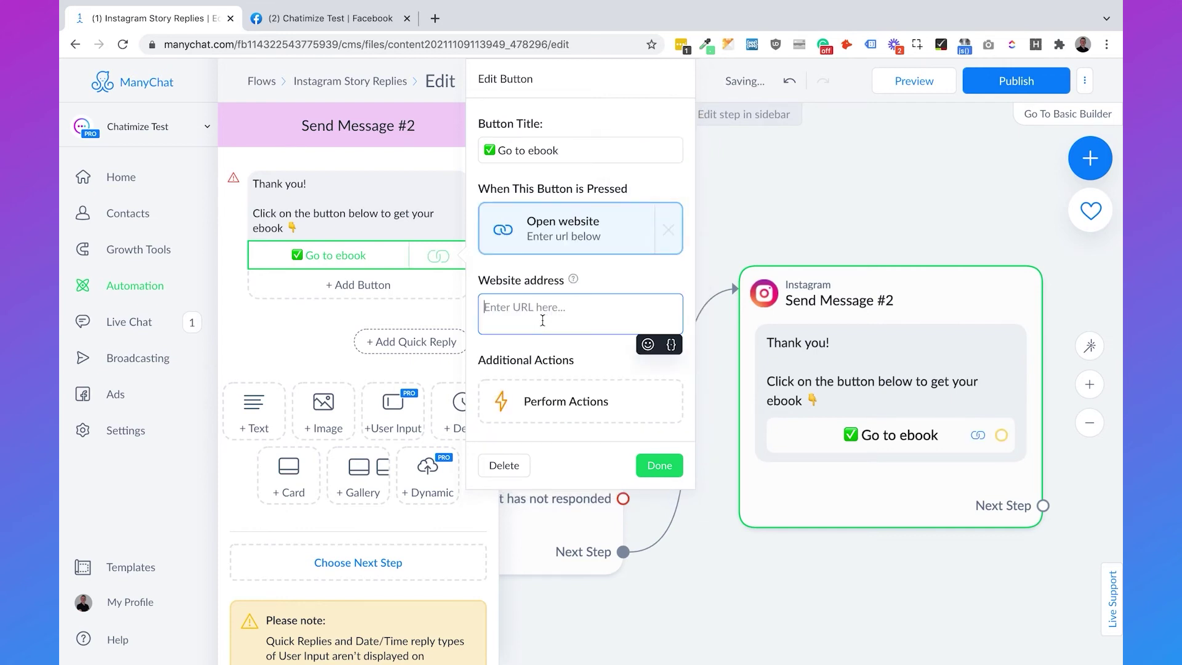
{"action": "type", "text": "https://chatimize.com"}
{"action": "left_click", "coordinate": [469, 261]}
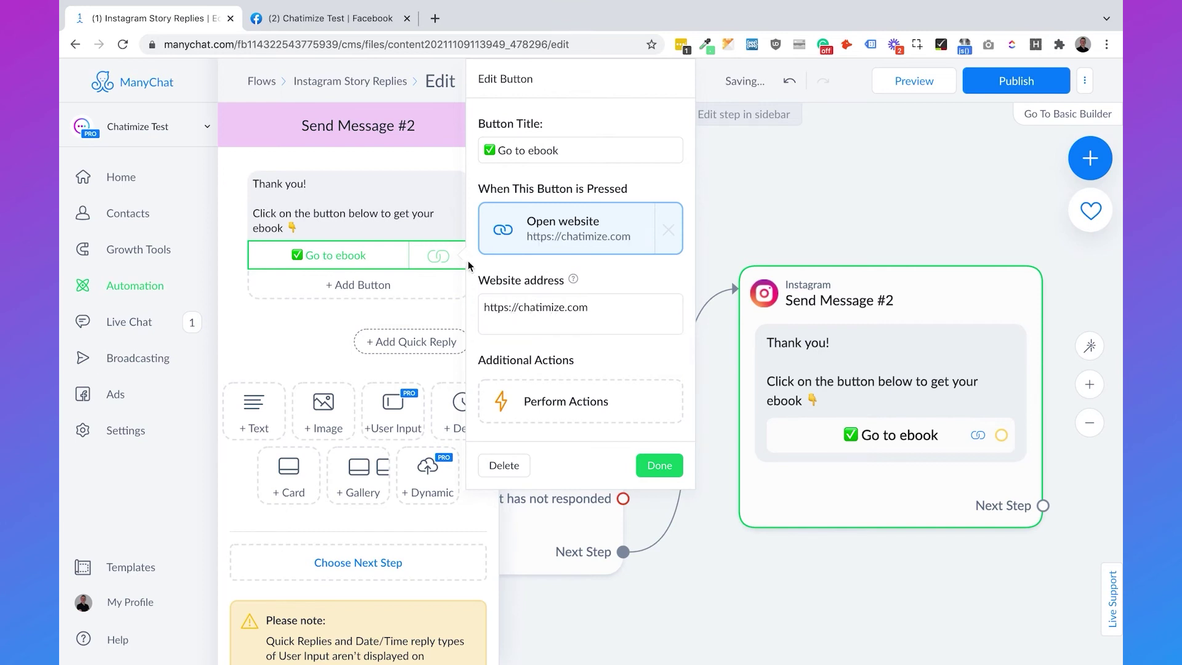
{"action": "left_click", "coordinate": [659, 466]}
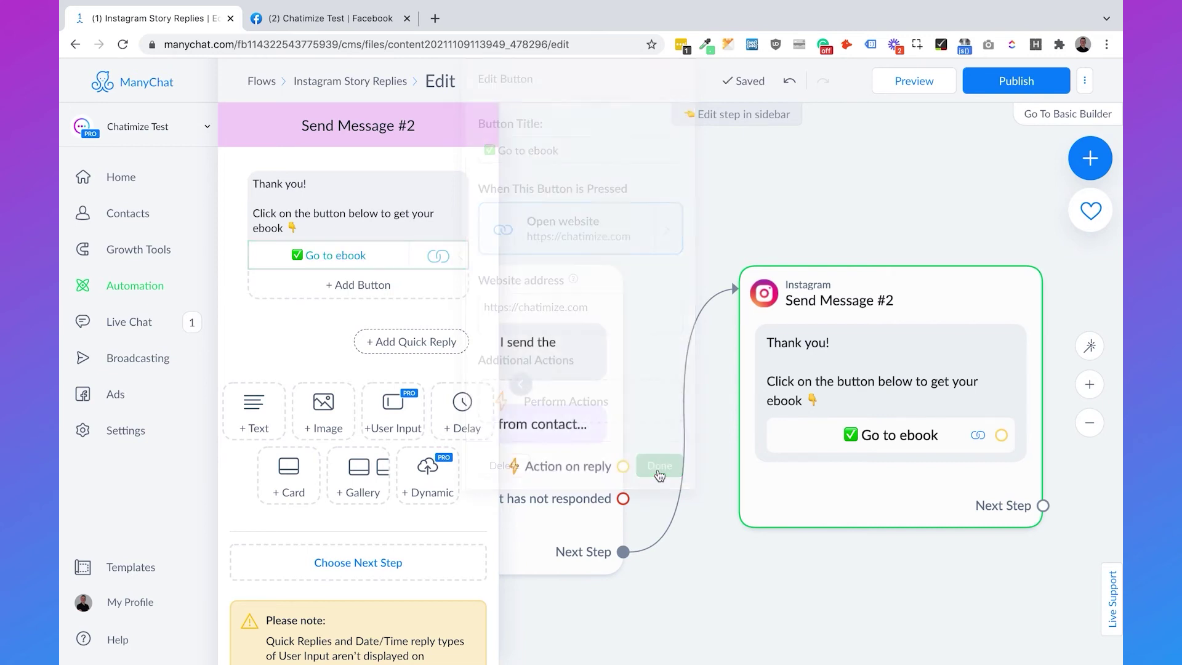
{"action": "left_click", "coordinate": [821, 183]}
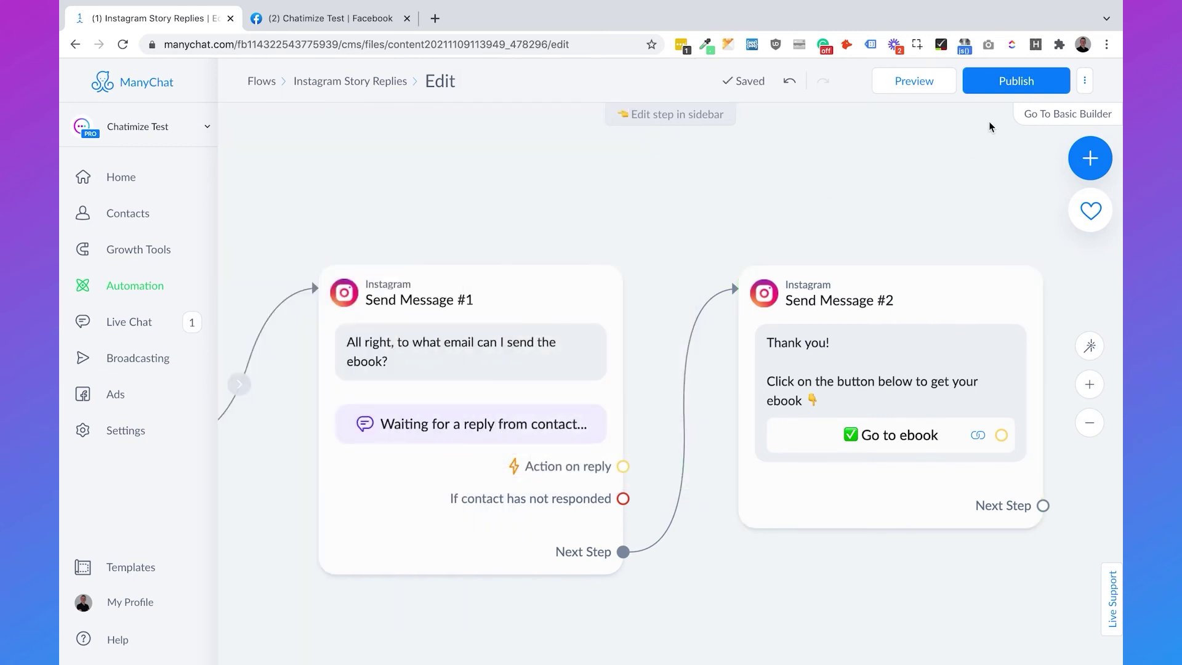
Publish the Instagram Story Replies flow.
{"action": "left_click", "coordinate": [1002, 83]}
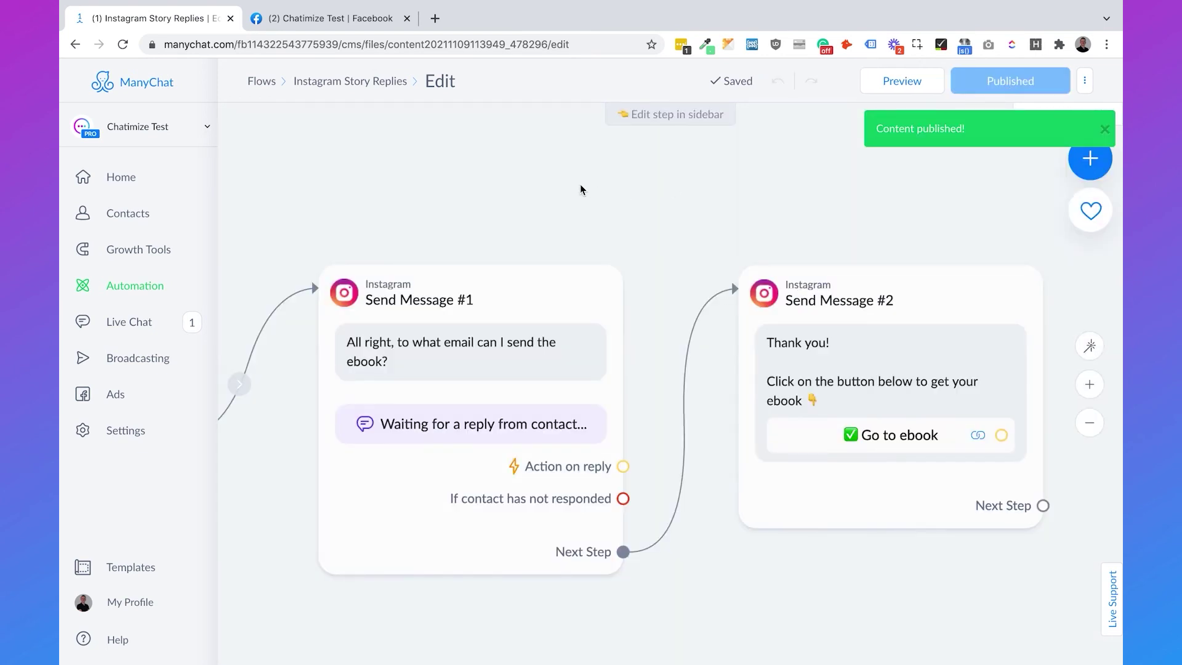
{"action": "scroll", "coordinate": [580, 187], "scroll_direction": "left", "scroll_amount": 5}
{"action": "scroll", "coordinate": [648, 189], "scroll_direction": "left", "scroll_amount": 5}
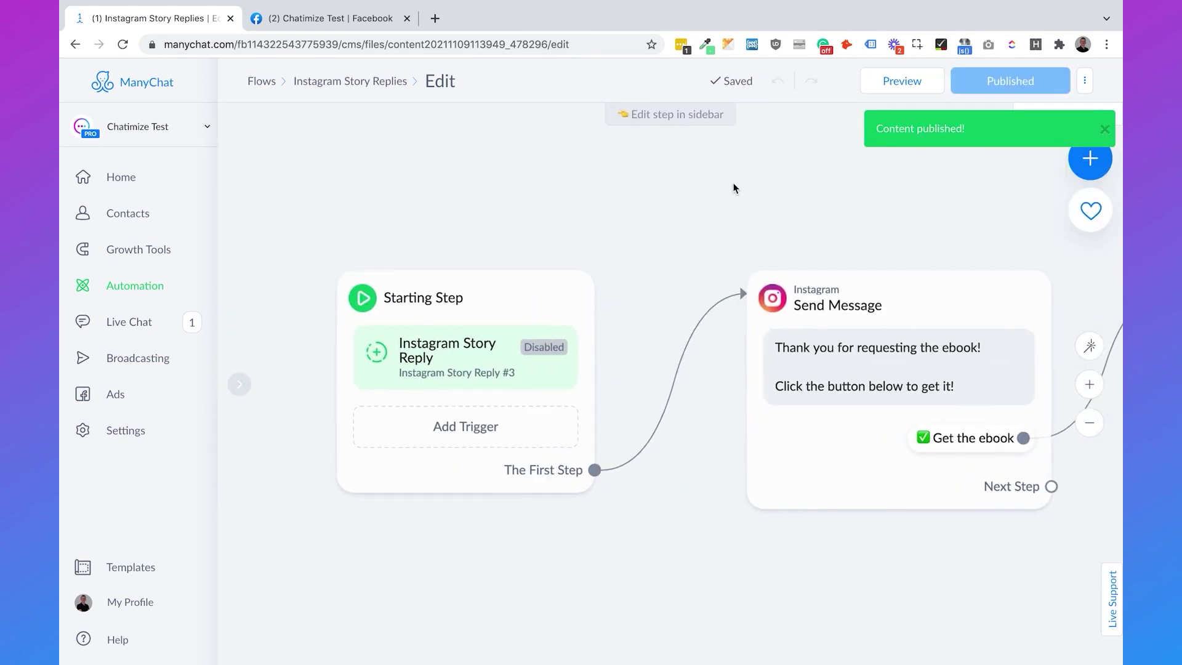
Switch on the Starting Step's Instagram Story Reply trigger.
{"action": "left_click", "coordinate": [480, 422]}
{"action": "left_click", "coordinate": [429, 226]}
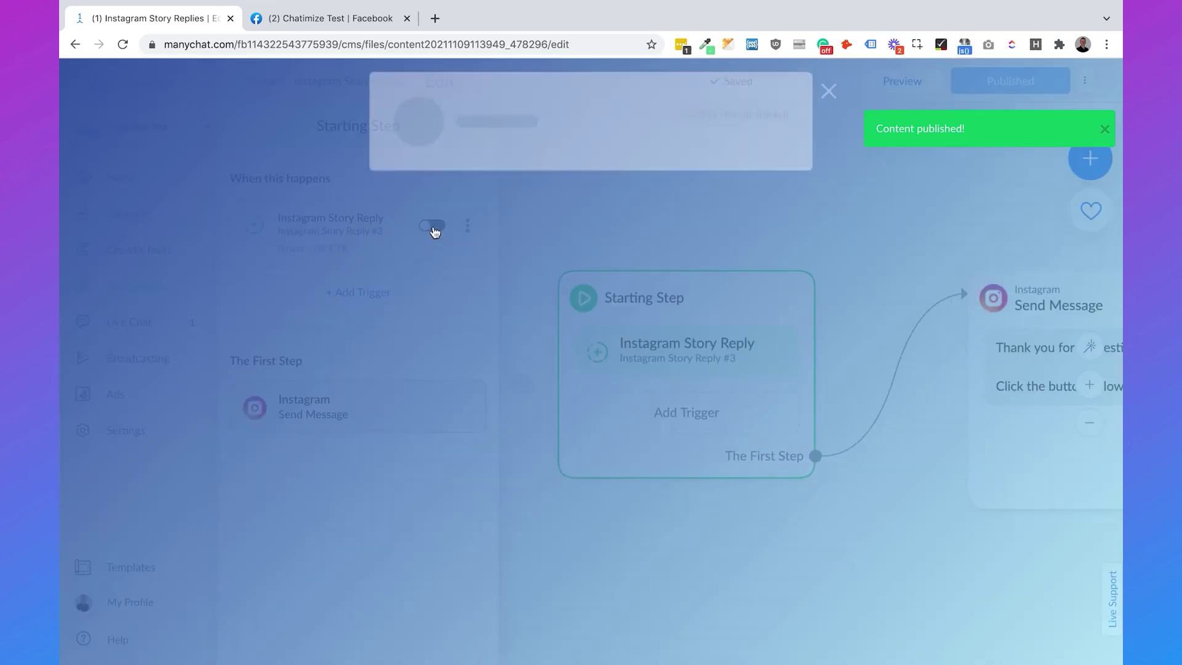
{"action": "left_click", "coordinate": [677, 195]}
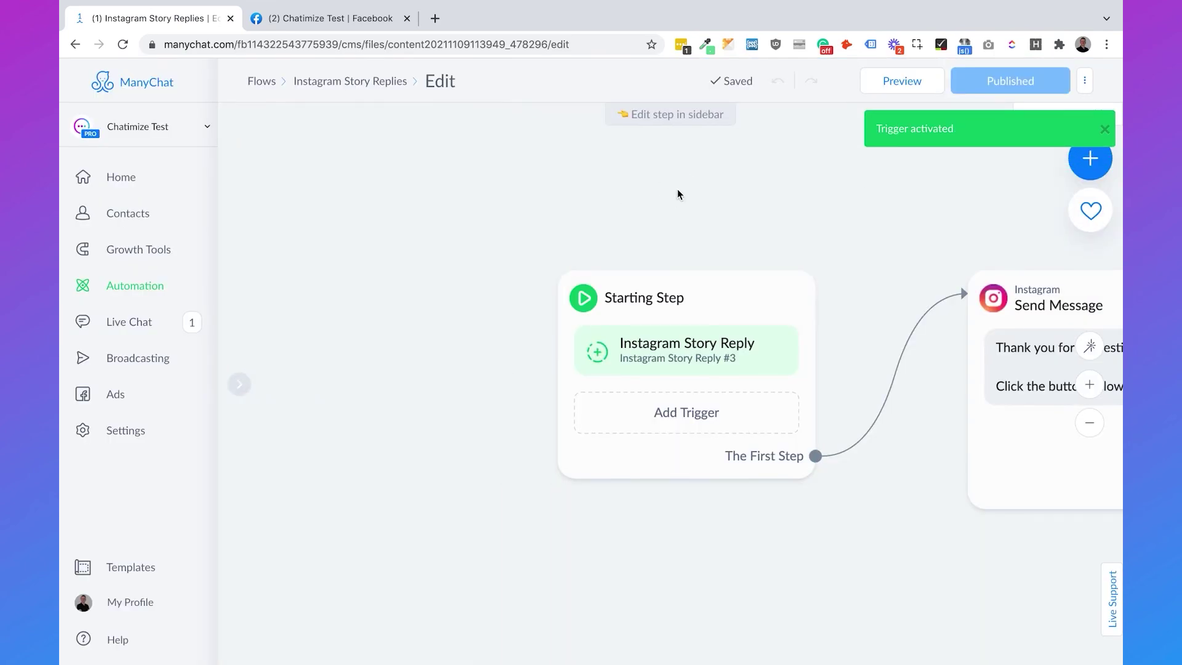
Pan across the canvas to review the whole flow back to the Starting Step.
{"action": "scroll", "coordinate": [678, 194], "scroll_direction": "down", "scroll_amount": 3}
{"action": "scroll", "coordinate": [678, 195], "scroll_direction": "right", "scroll_amount": 10}
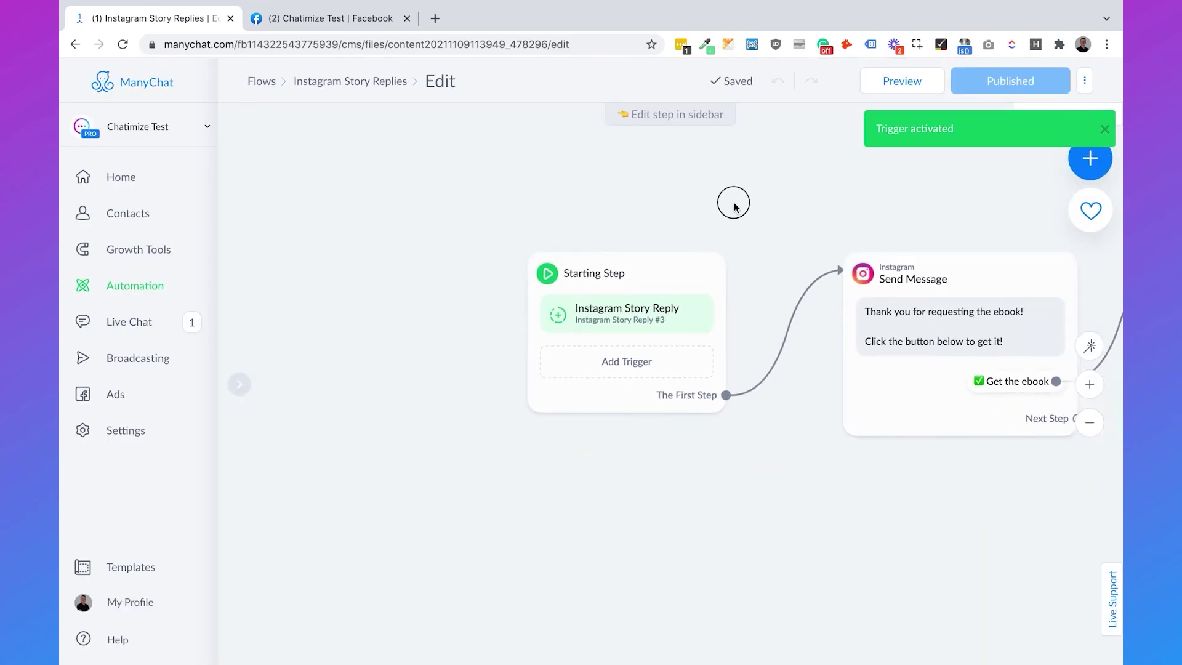
{"action": "scroll", "coordinate": [508, 208], "scroll_direction": "down", "scroll_amount": 3}
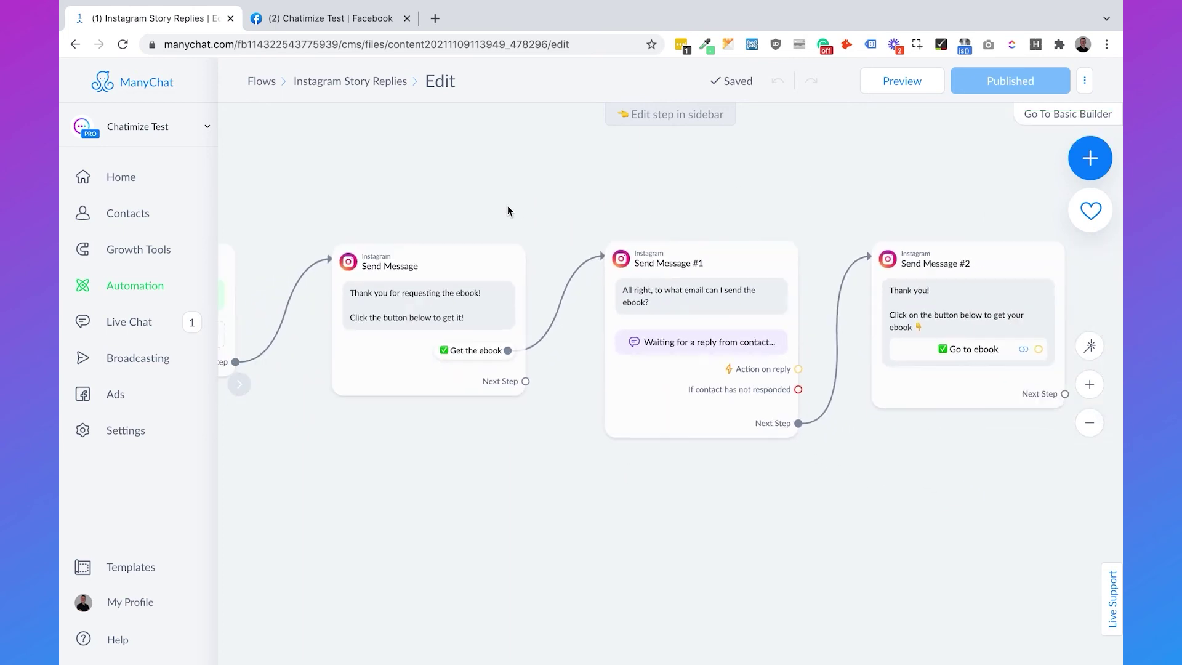
{"action": "left_click_drag", "start_coordinate": [508, 208], "coordinate": [590, 204]}
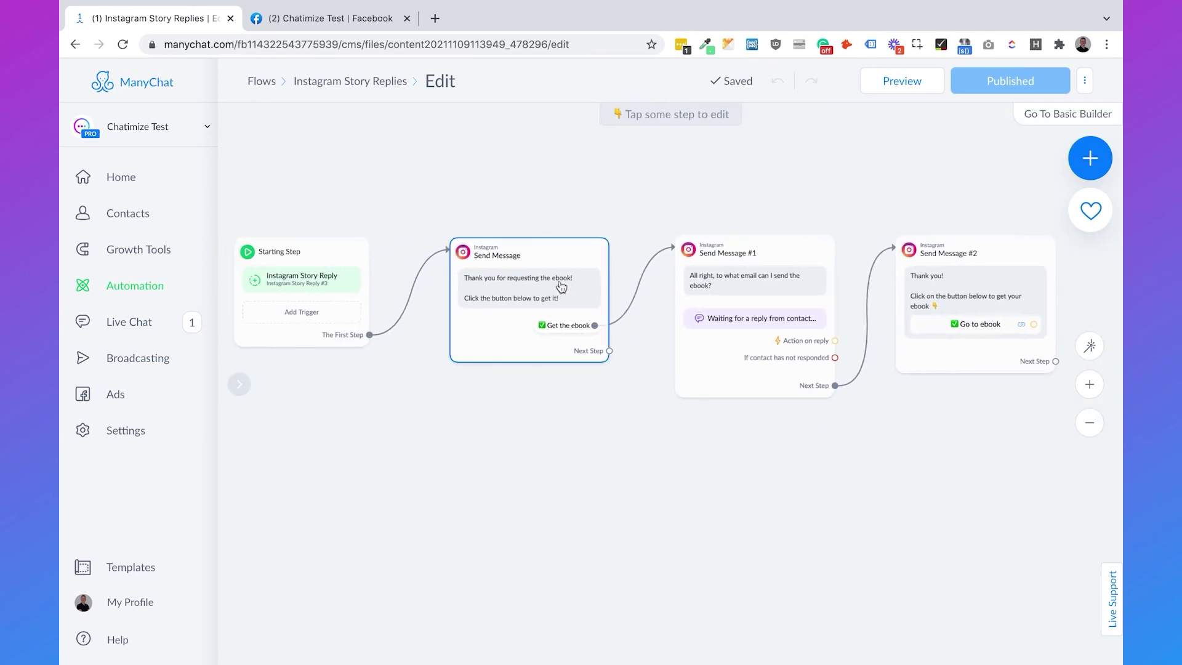
{"action": "mouse_move", "coordinate": [530, 282]}
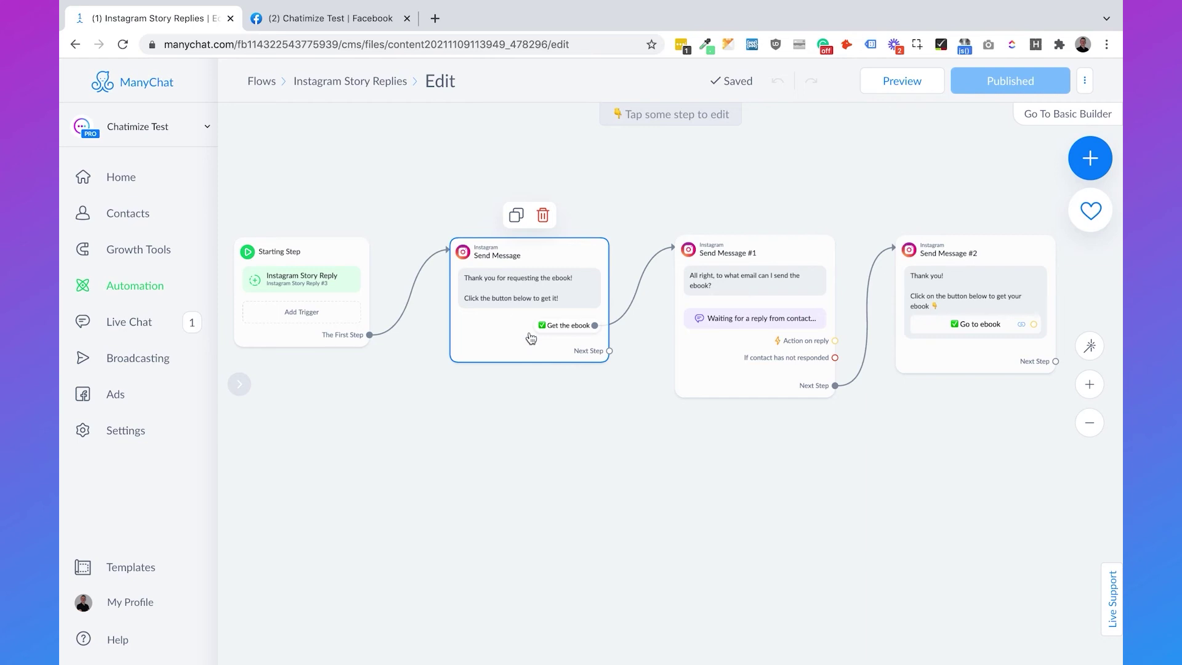